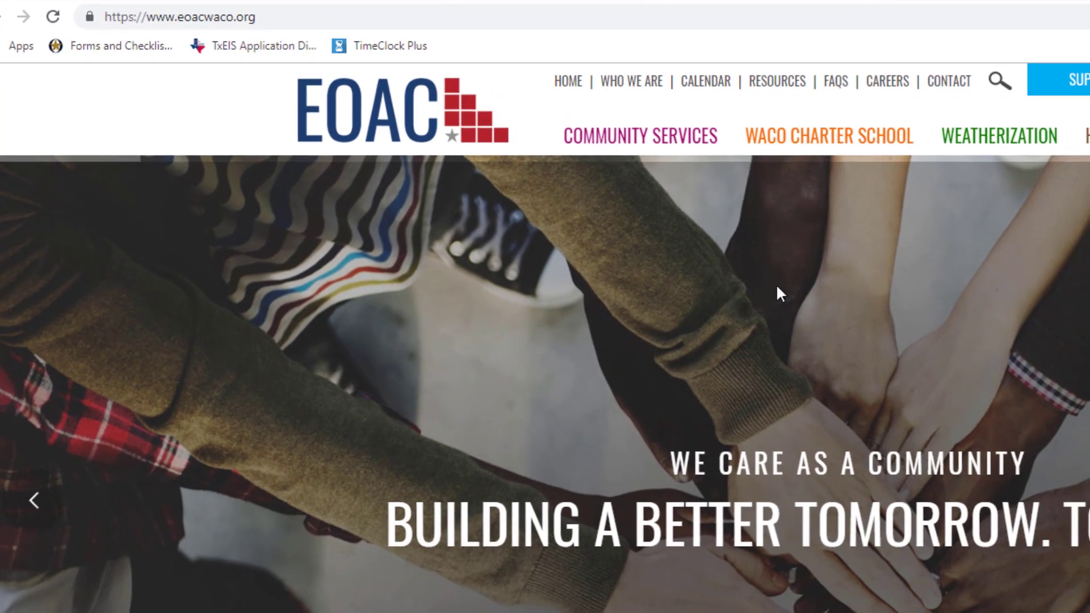
Step: Open the Community Services application page on the EOAC site and launch its online application
mouse_move(758, 157)
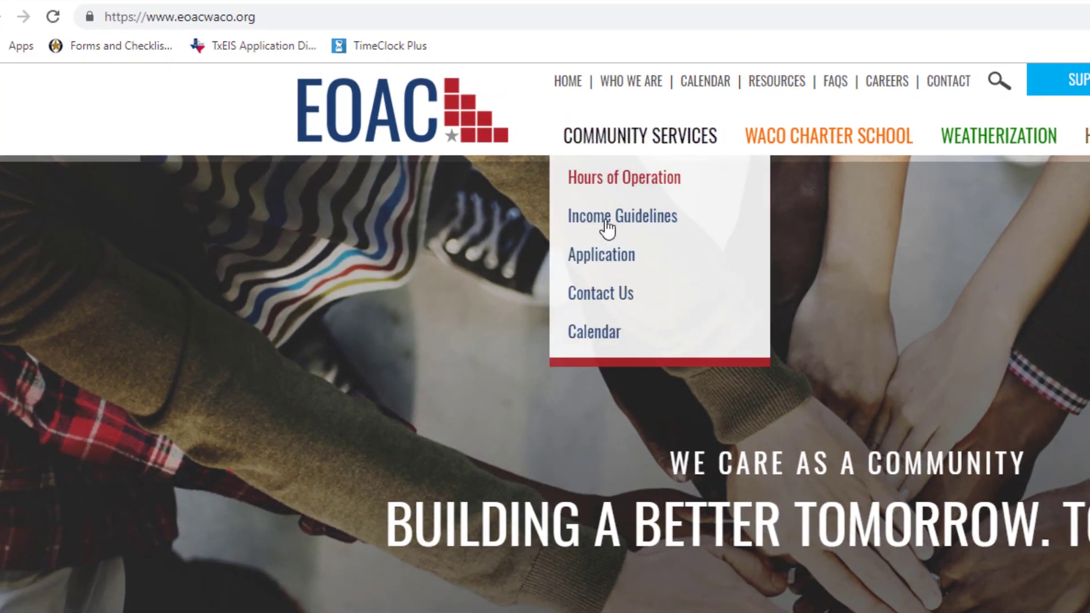
click(602, 256)
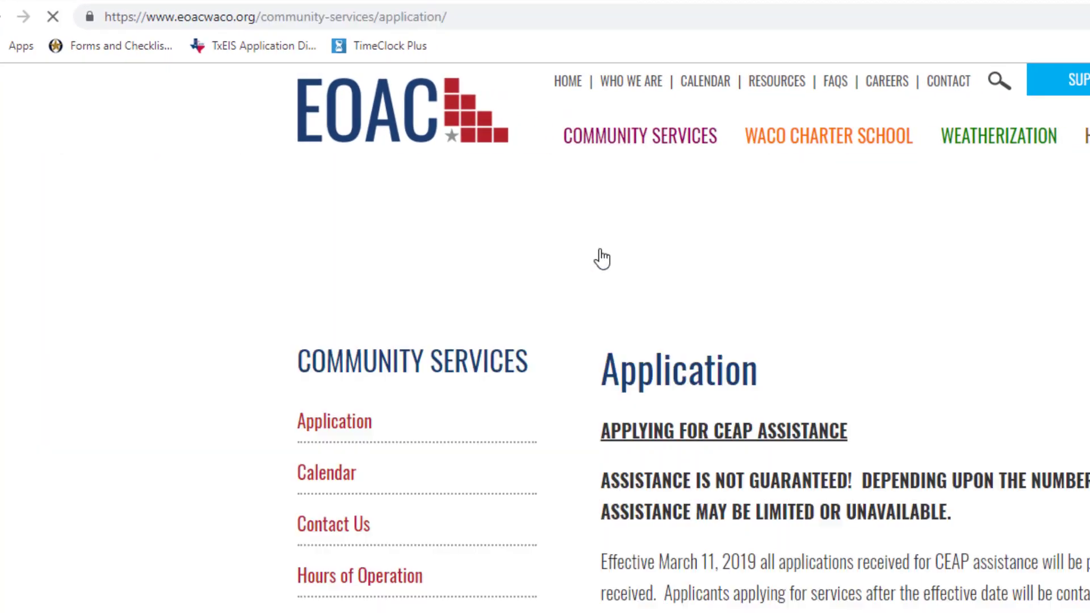
scroll(727, 562, down, 8)
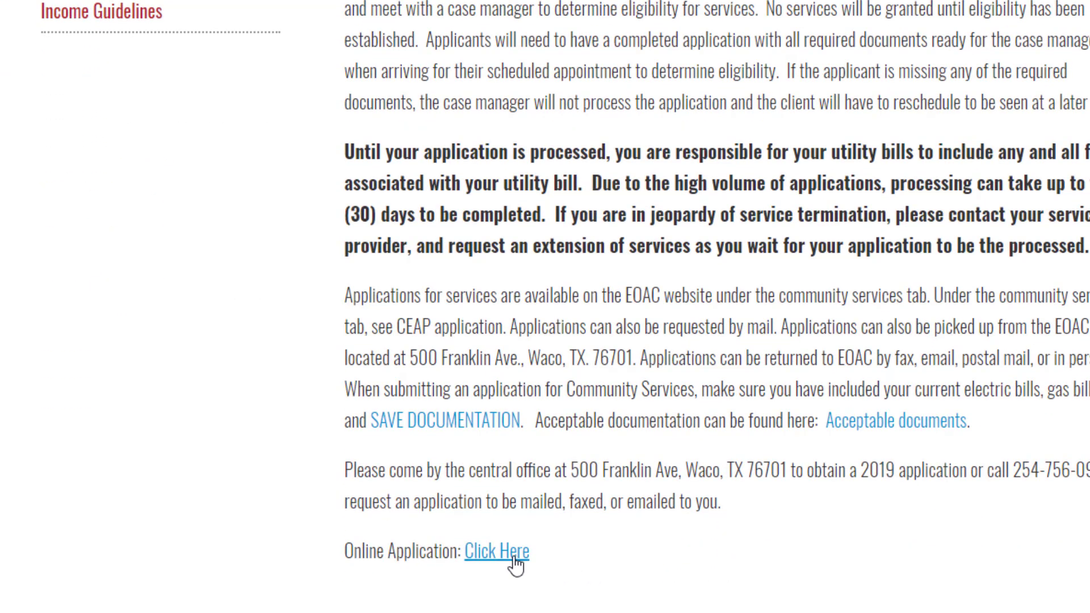
click(515, 559)
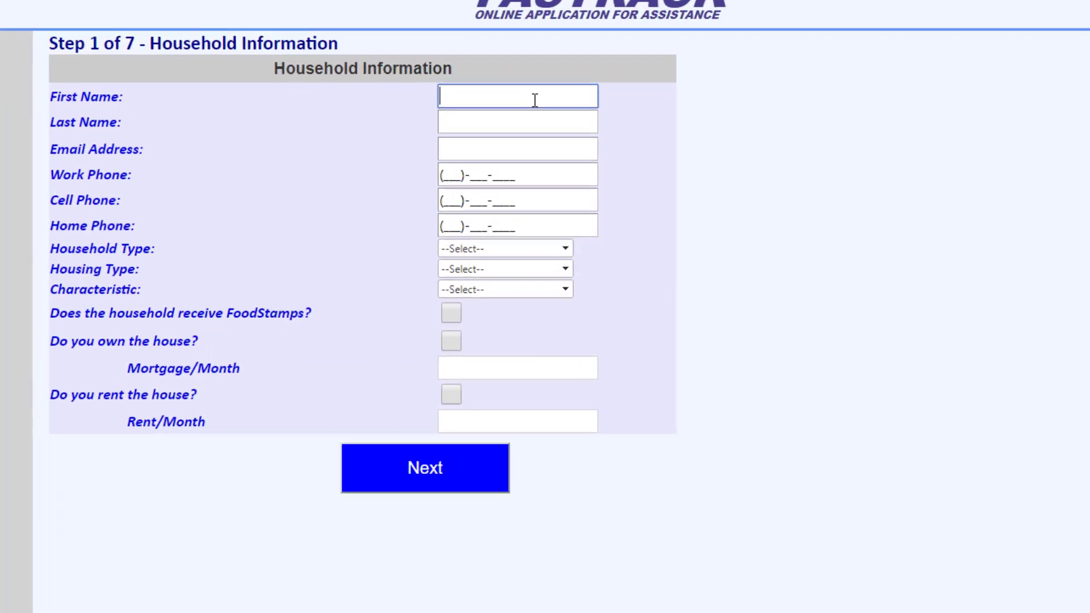
Step: Enter the applicant's first name, last name and email address in the household information
text(John)
key(Tab)
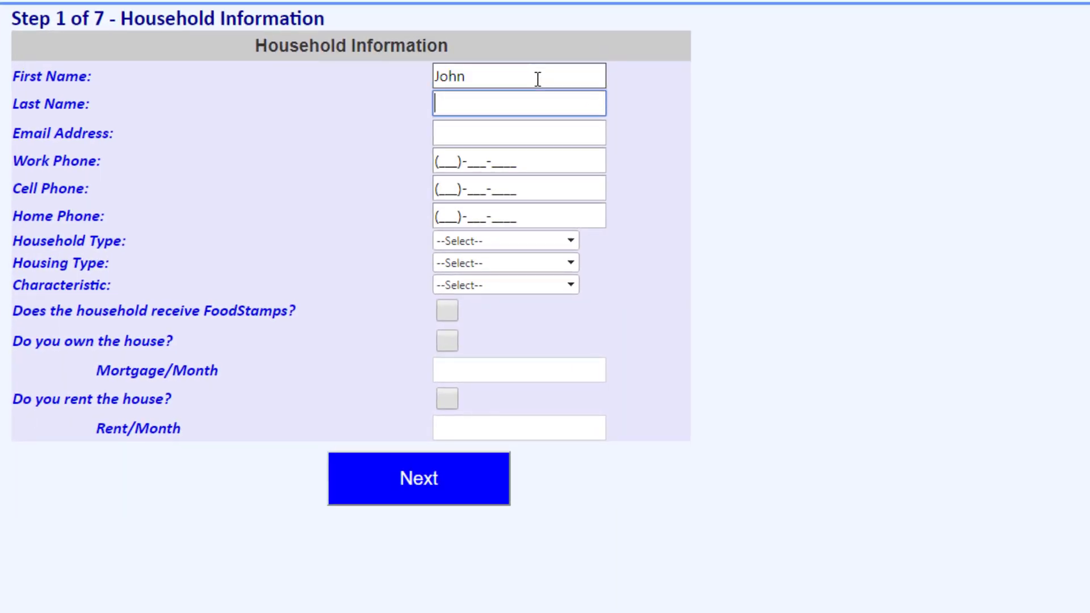
text(Smith)
key(Tab)
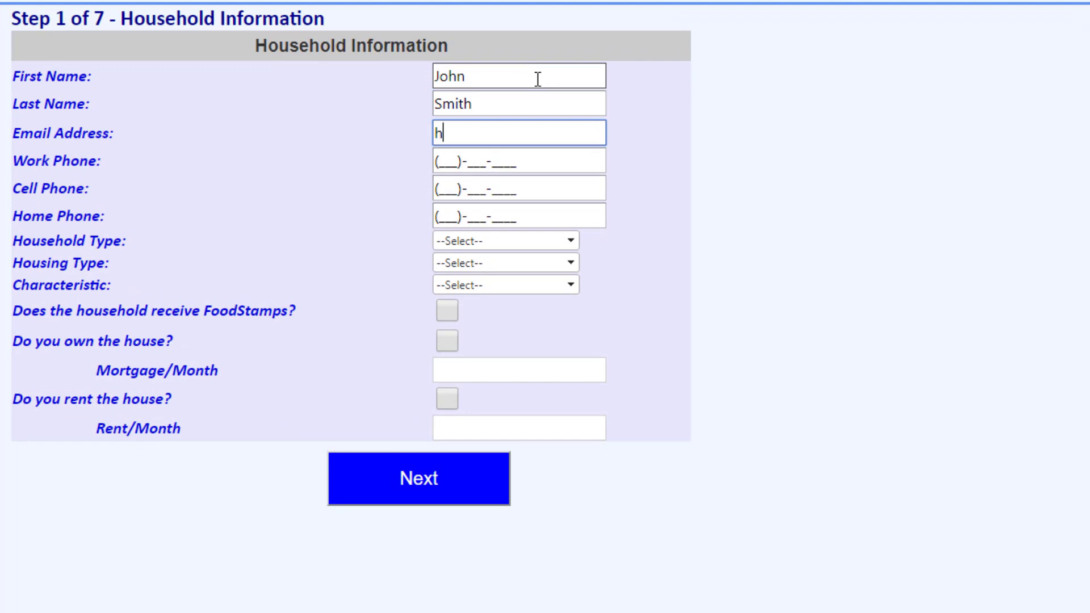
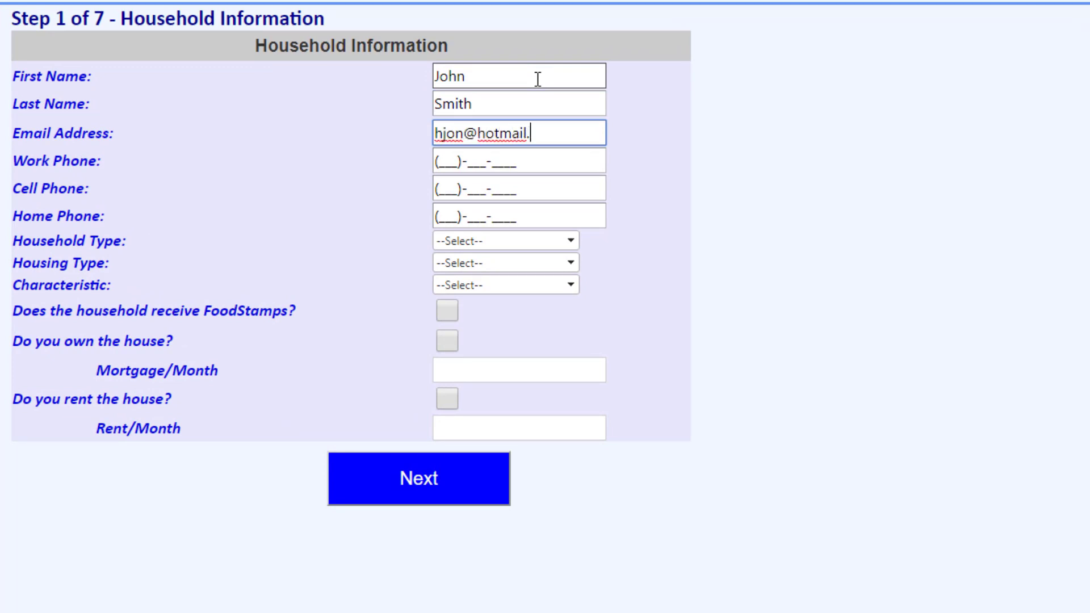
key(Tab)
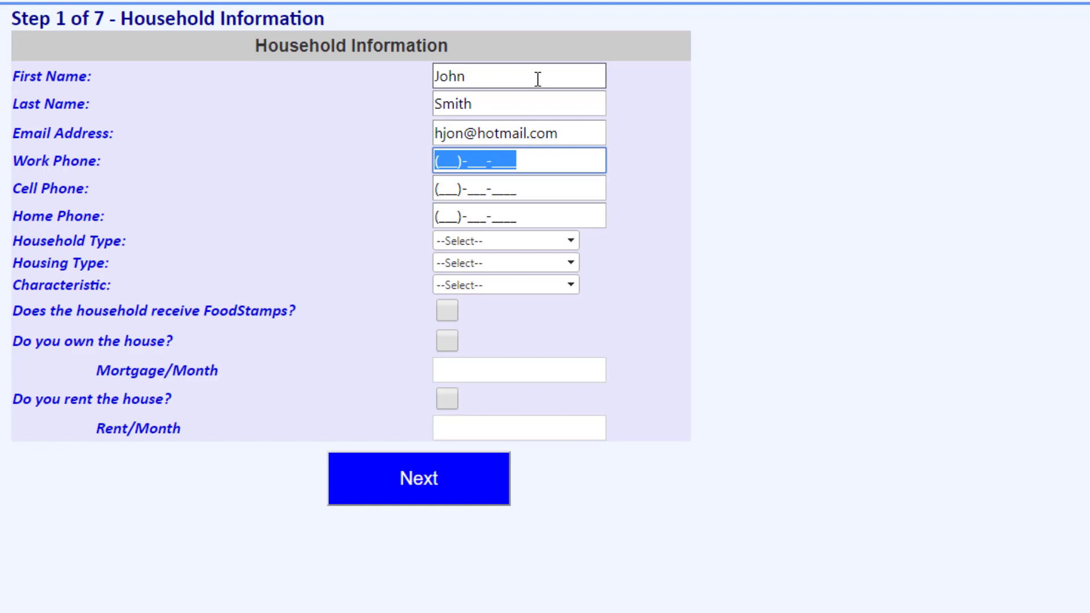
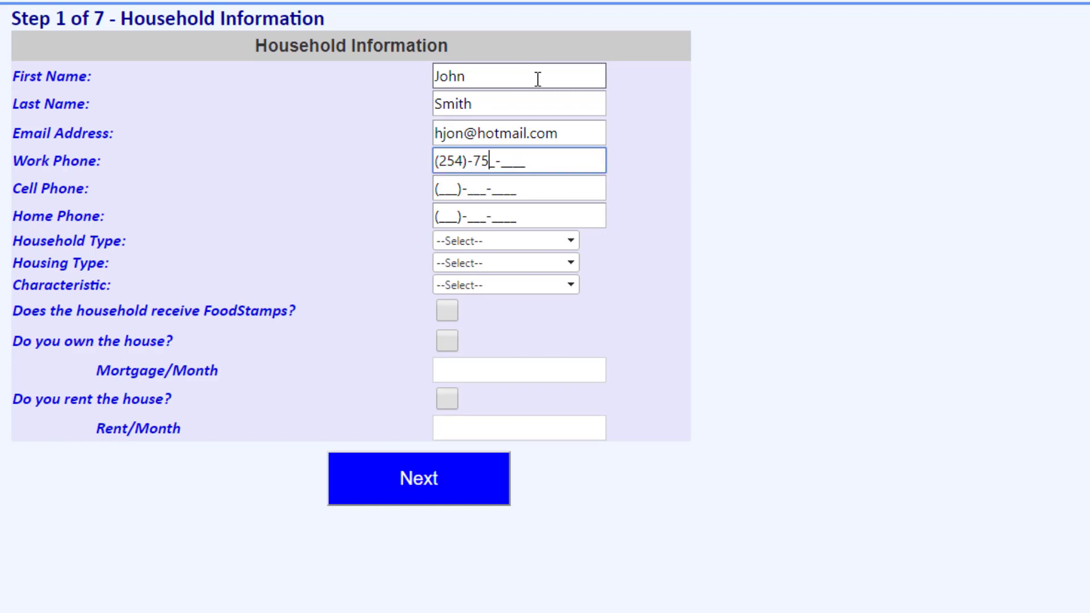
Step: Fill in the applicant's work, cell and home phone numbers
key(Tab)
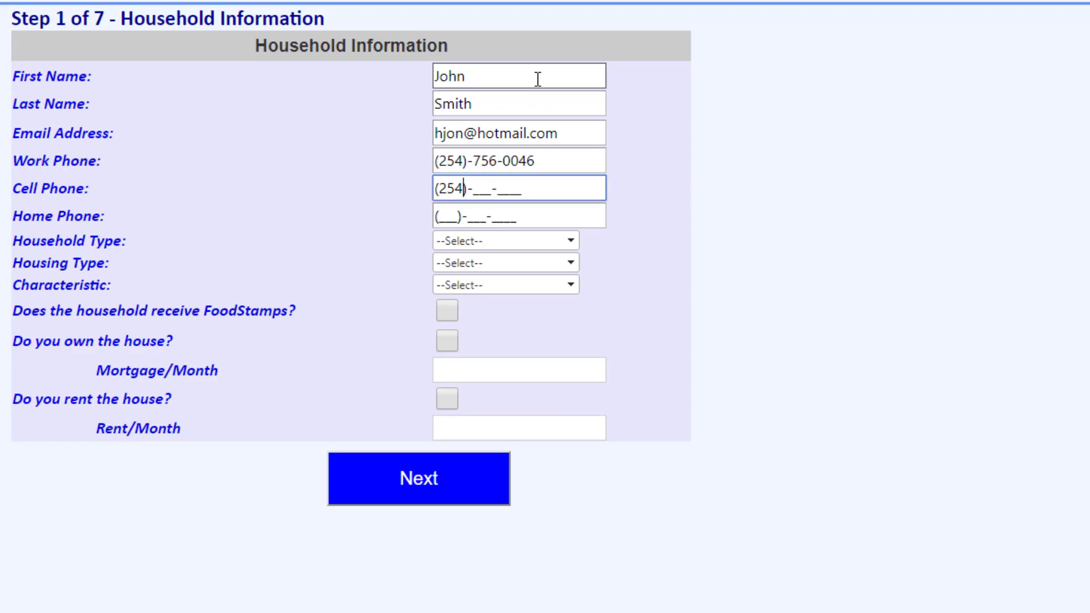
key(Tab)
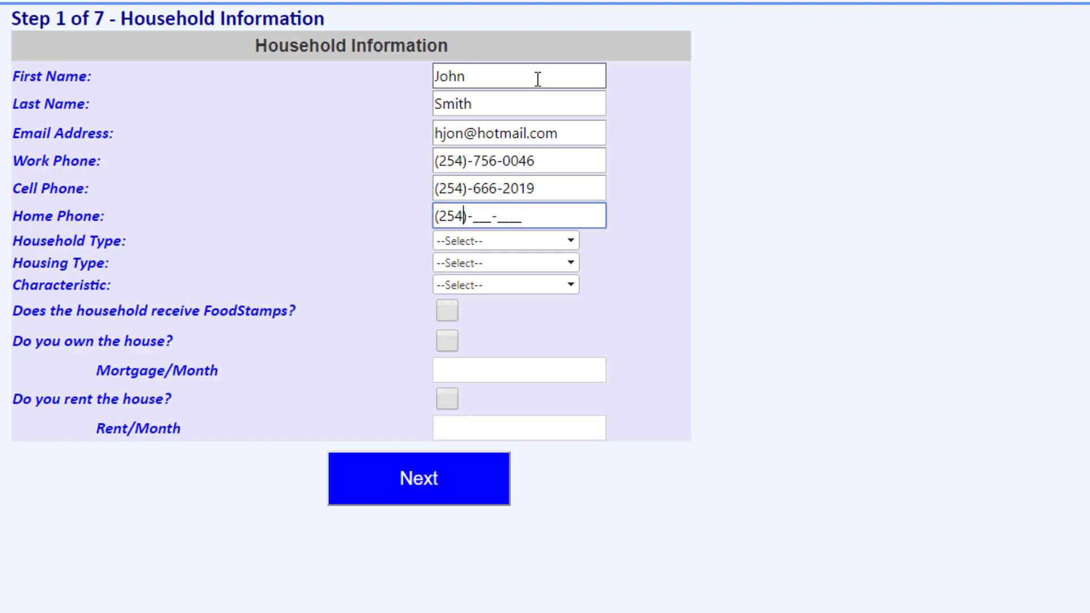
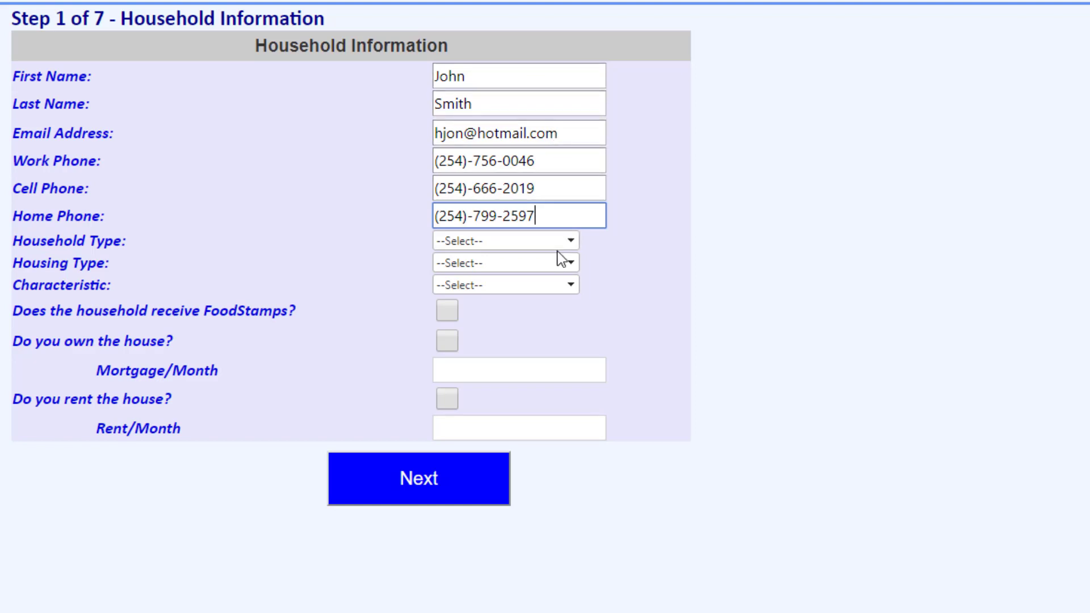
Step: Set household type to Two Adults/No Children, housing type to Own and characteristic to Other, and mark the household as receiving FoodStamps
click(570, 242)
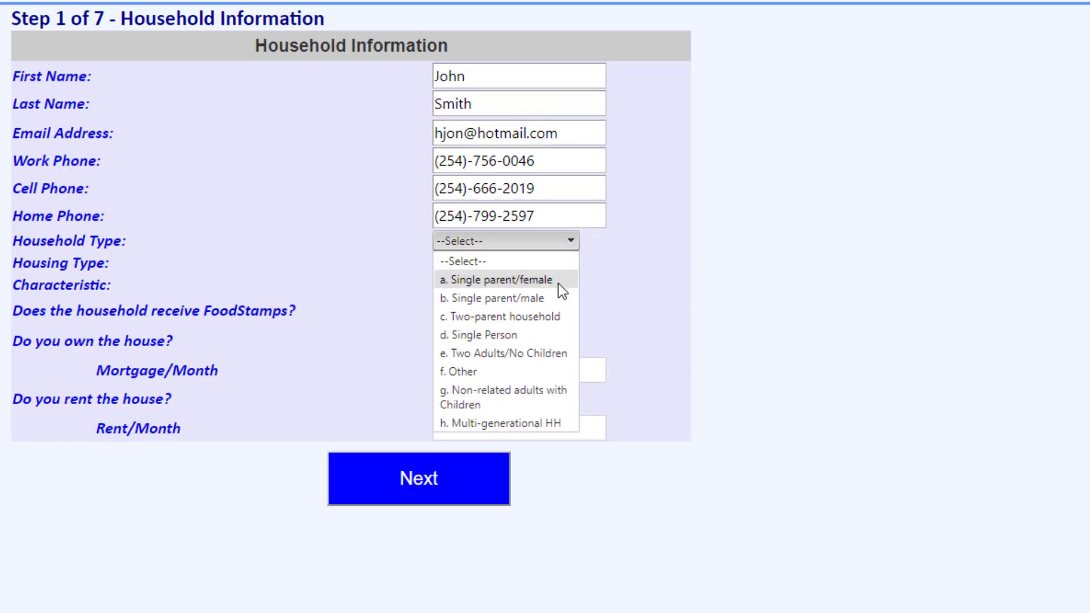
click(550, 352)
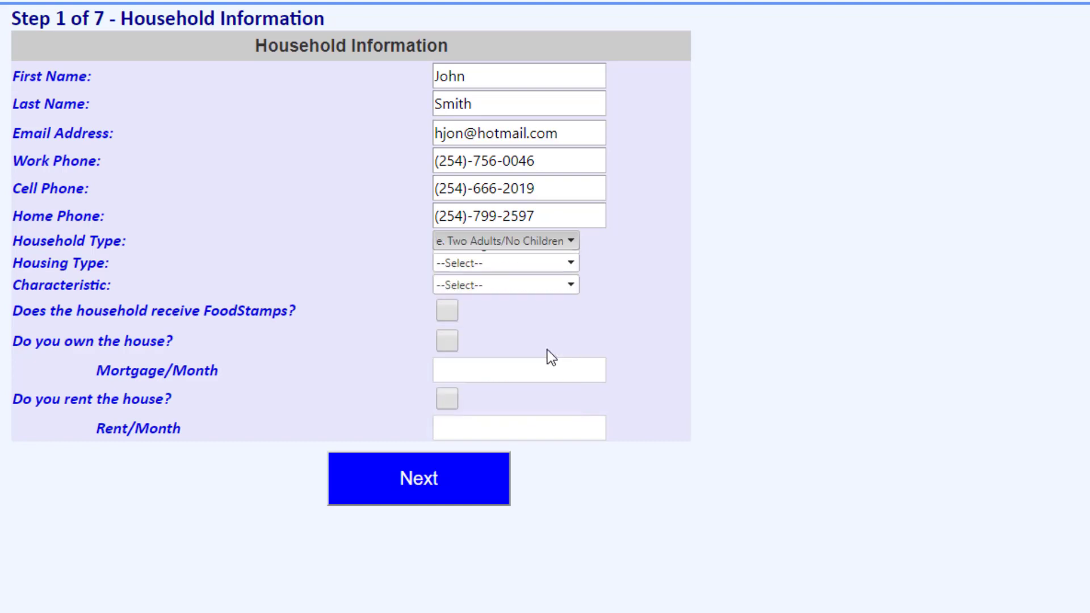
click(572, 262)
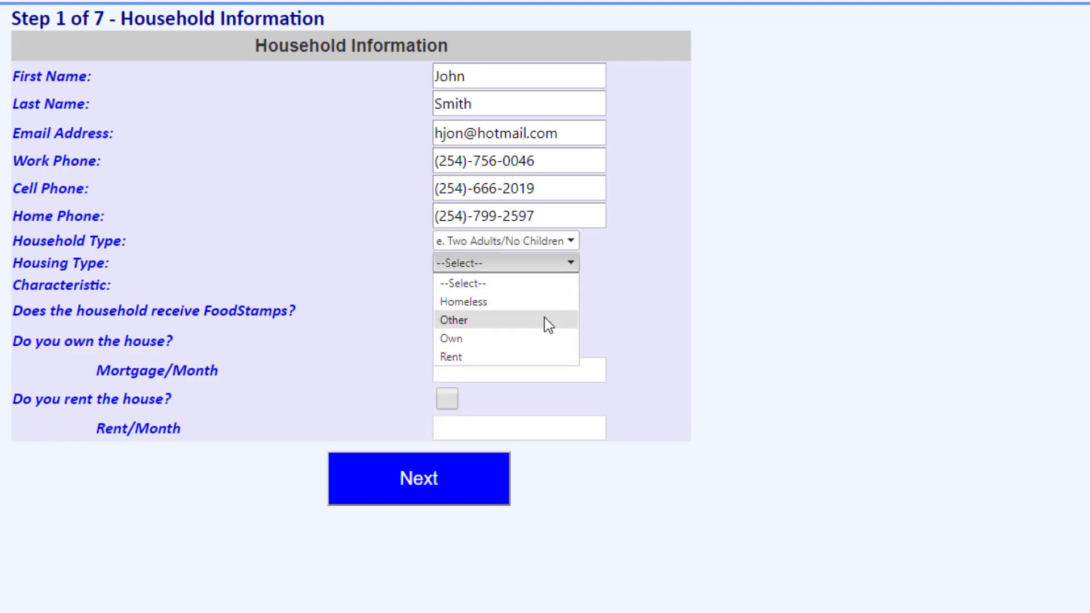
click(539, 340)
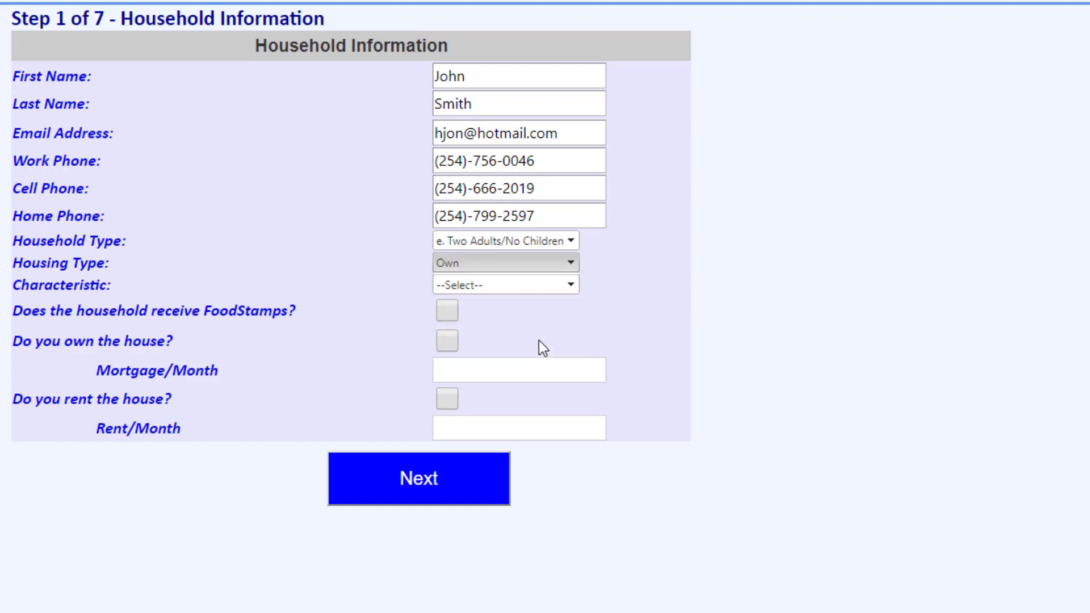
click(565, 286)
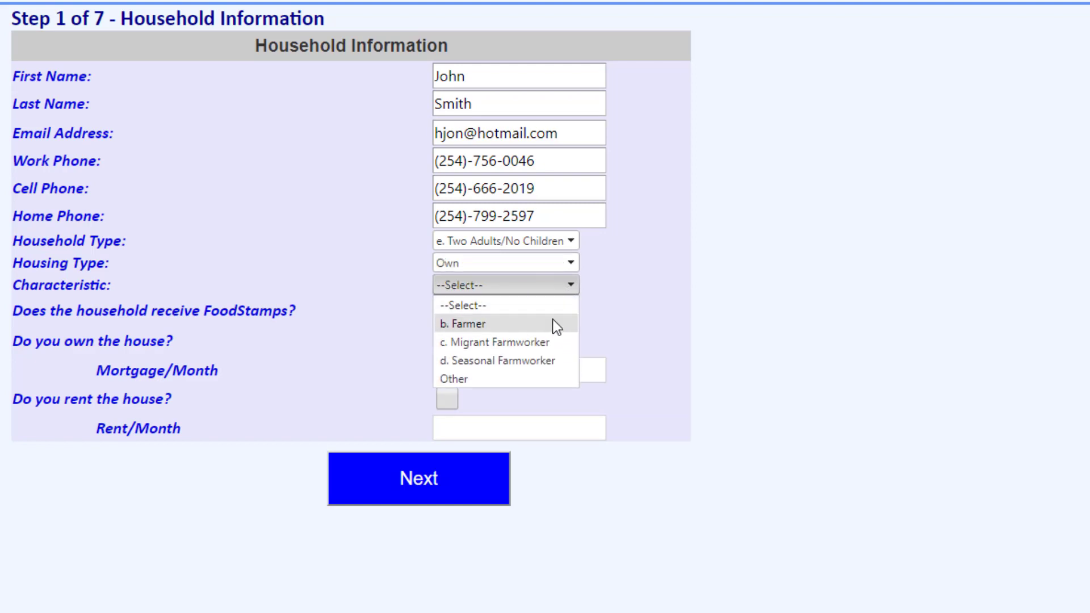
click(541, 379)
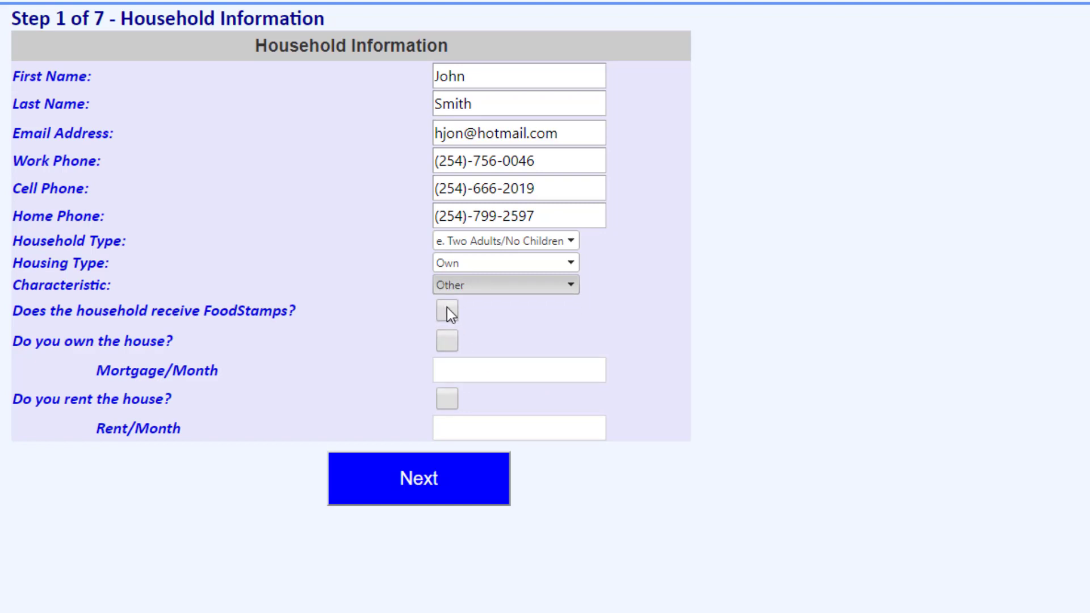
click(448, 308)
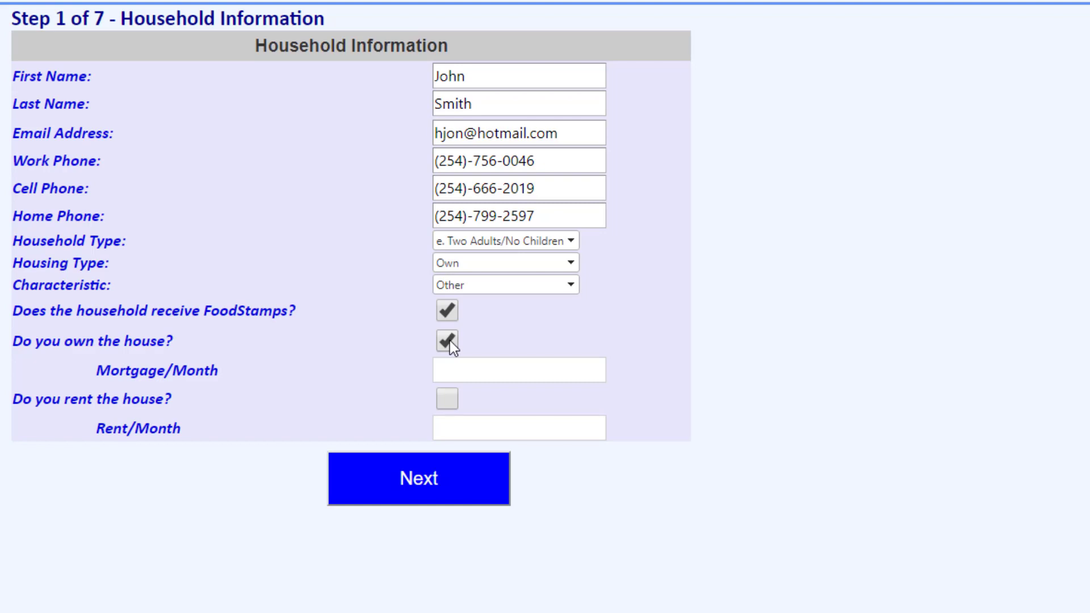
Step: Enter a monthly mortgage of 550.54 for the owned house
click(477, 370)
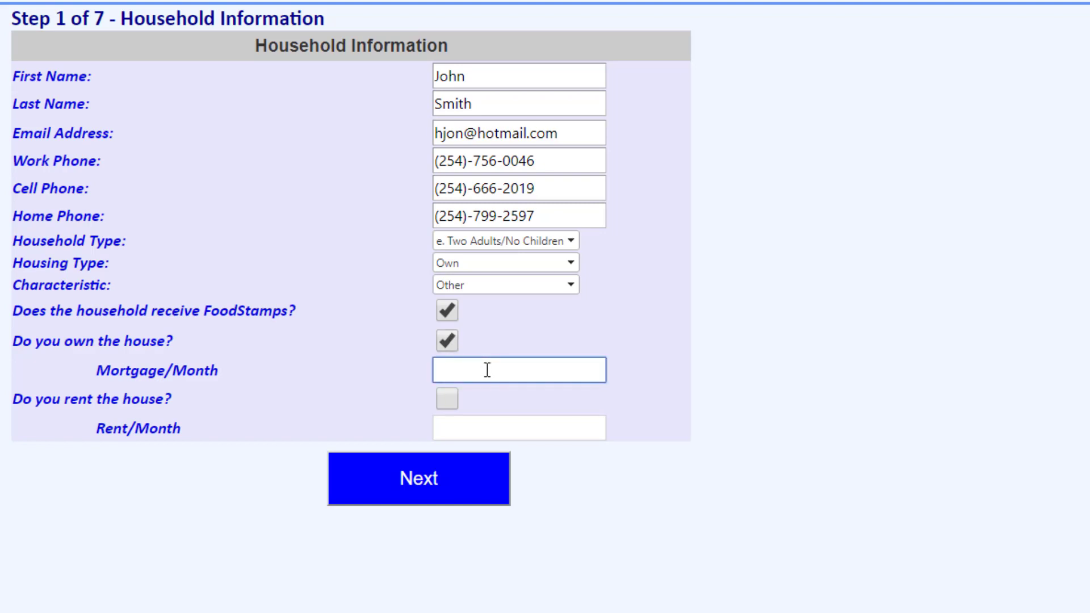
text(550.54)
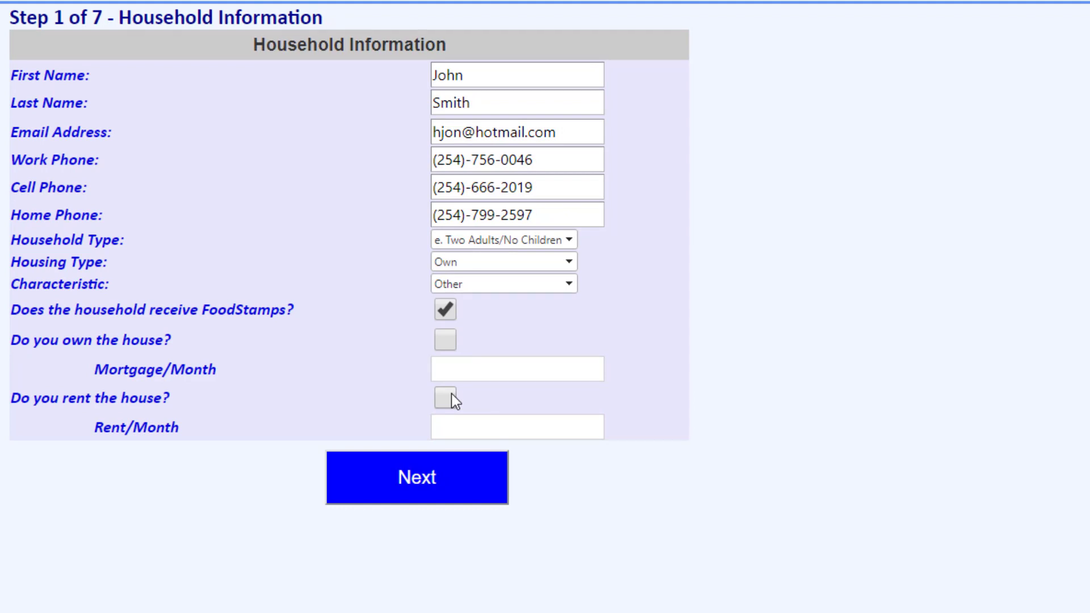
Step: Mark the house as rented with a monthly rent of 700 and continue to the residential information
click(446, 399)
click(493, 428)
text(7)
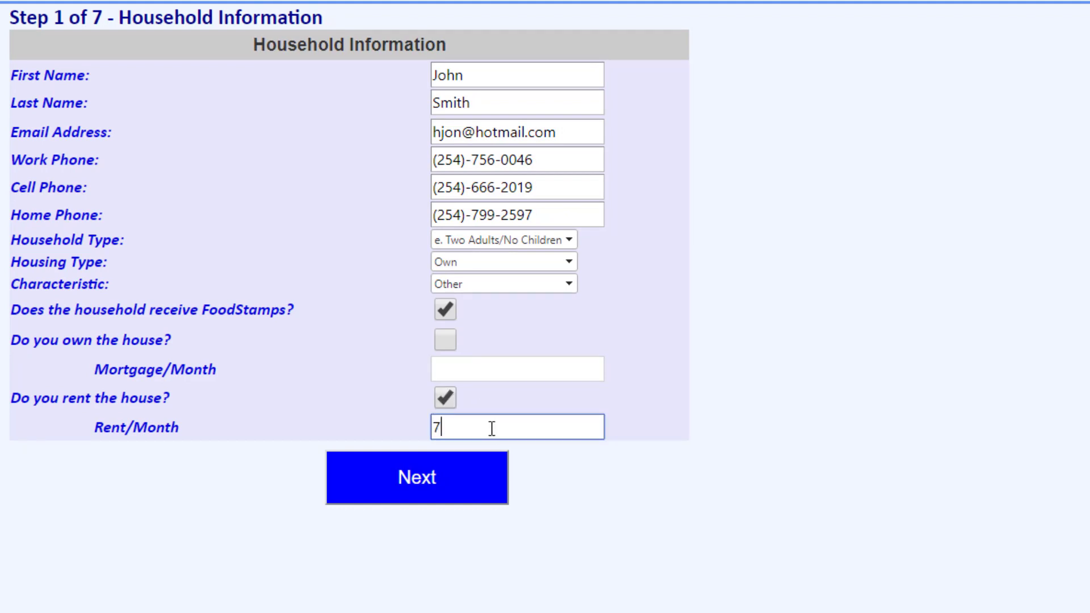
text(00)
click(494, 499)
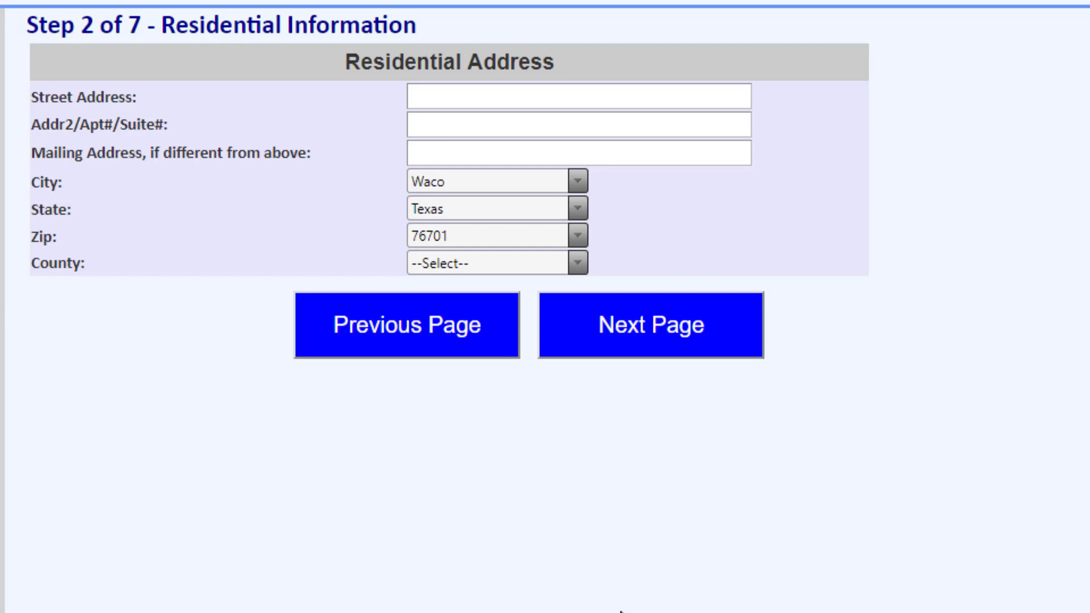
Step: Enter the applicant's street address in the residential address form
click(592, 90)
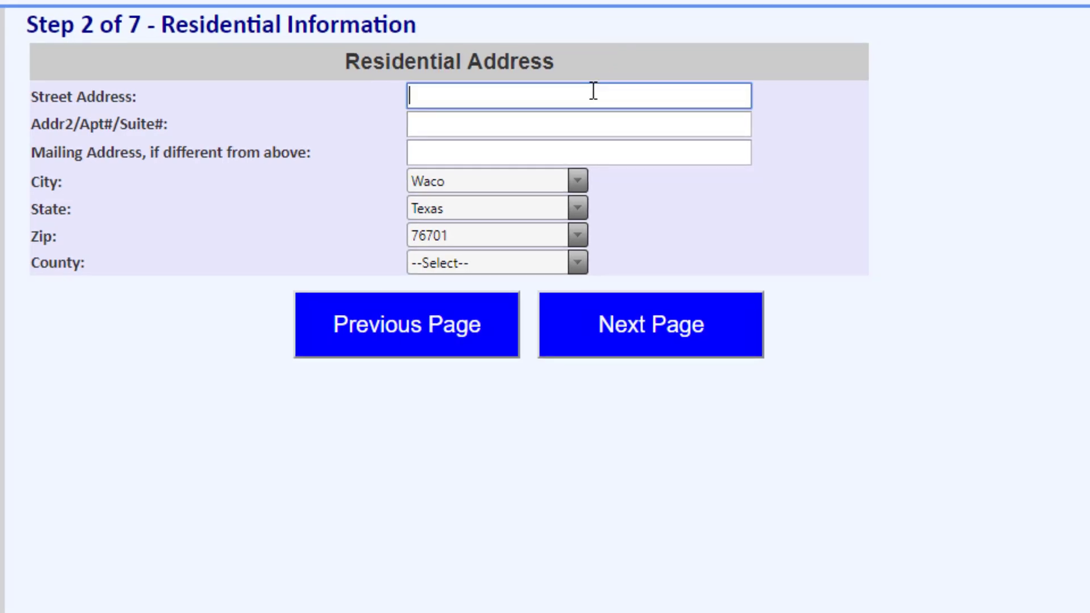
key(Tab)
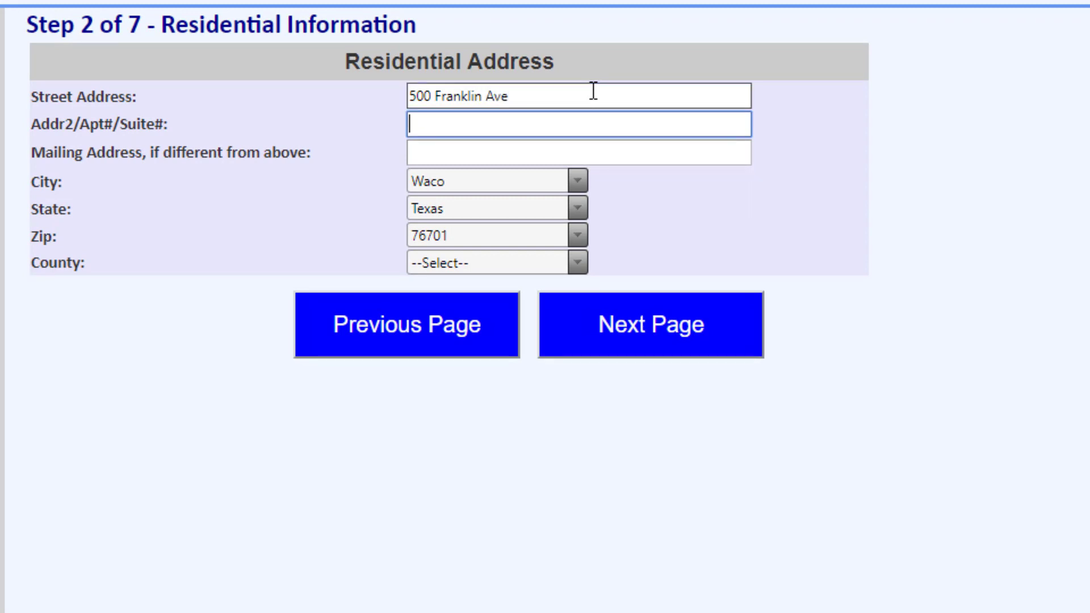
Step: Enter a separate mailing address with street, city, state and ZIP code
click(436, 151)
click(439, 150)
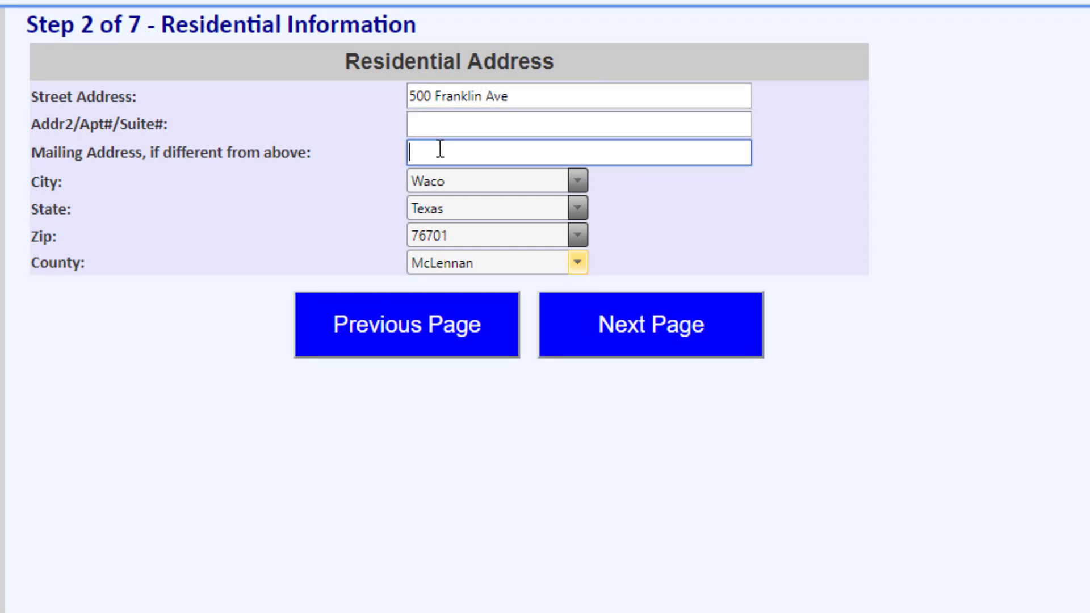
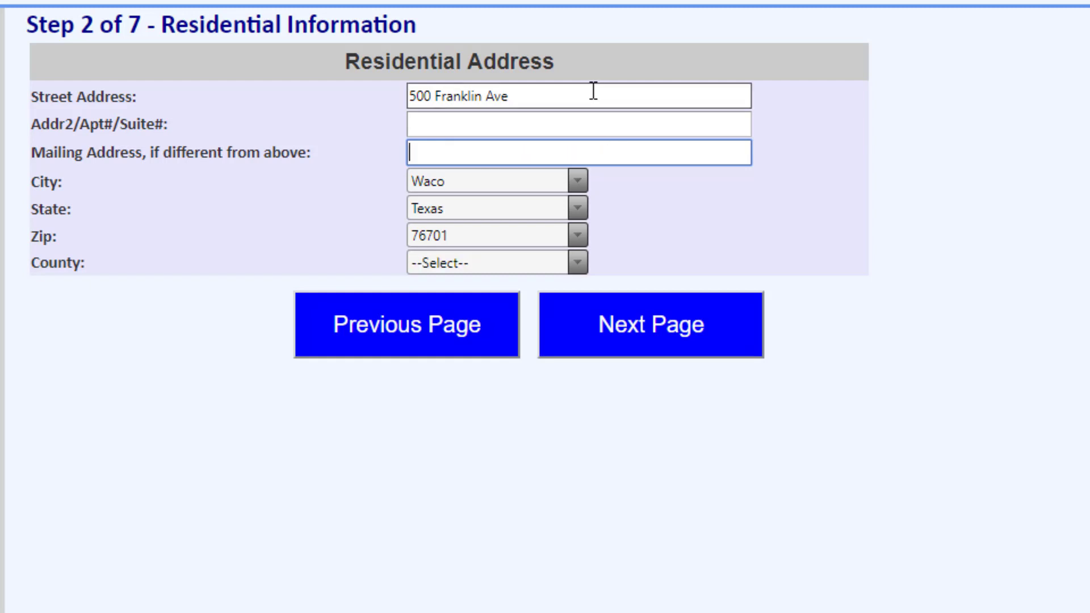
Step: Review the available choices for the residential city, state and ZIP code
click(580, 181)
click(584, 178)
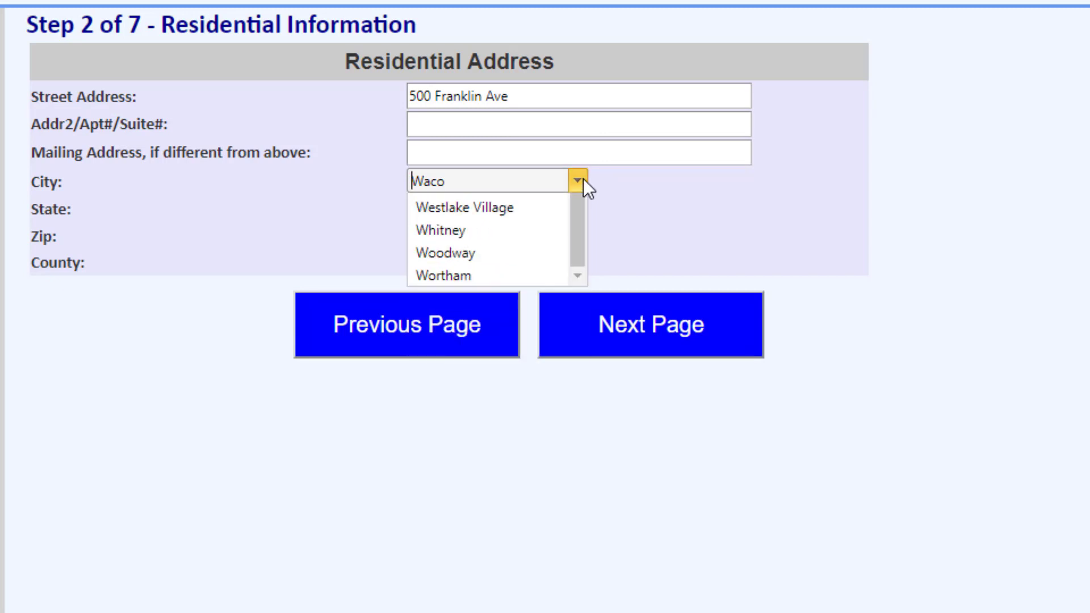
click(577, 208)
click(577, 206)
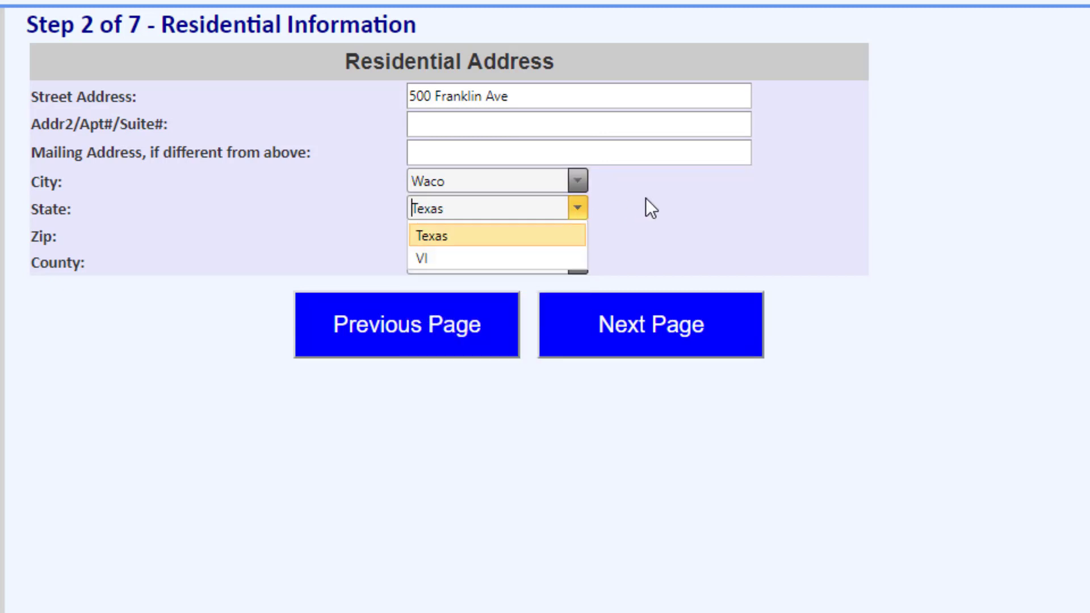
click(577, 229)
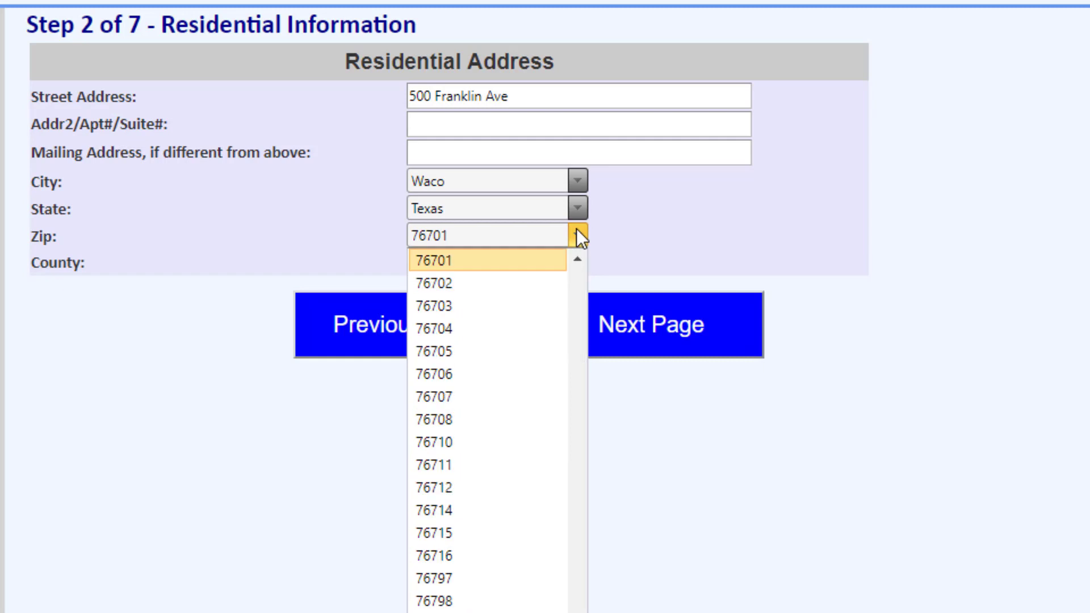
scroll(498, 266, down, 1)
click(640, 239)
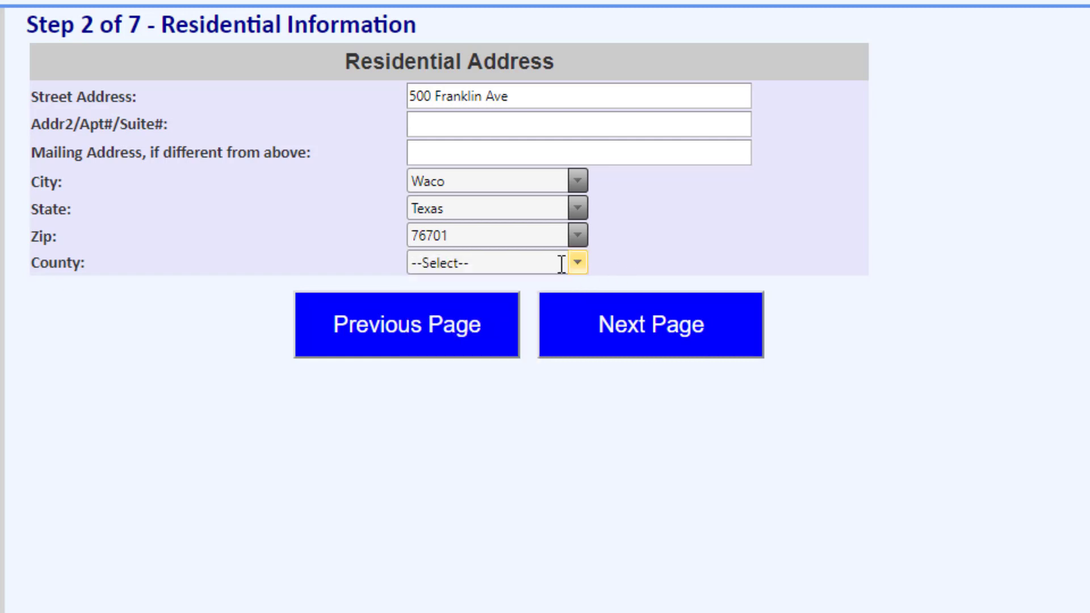
Step: Set the county to McLennan and continue to the utility information
click(580, 263)
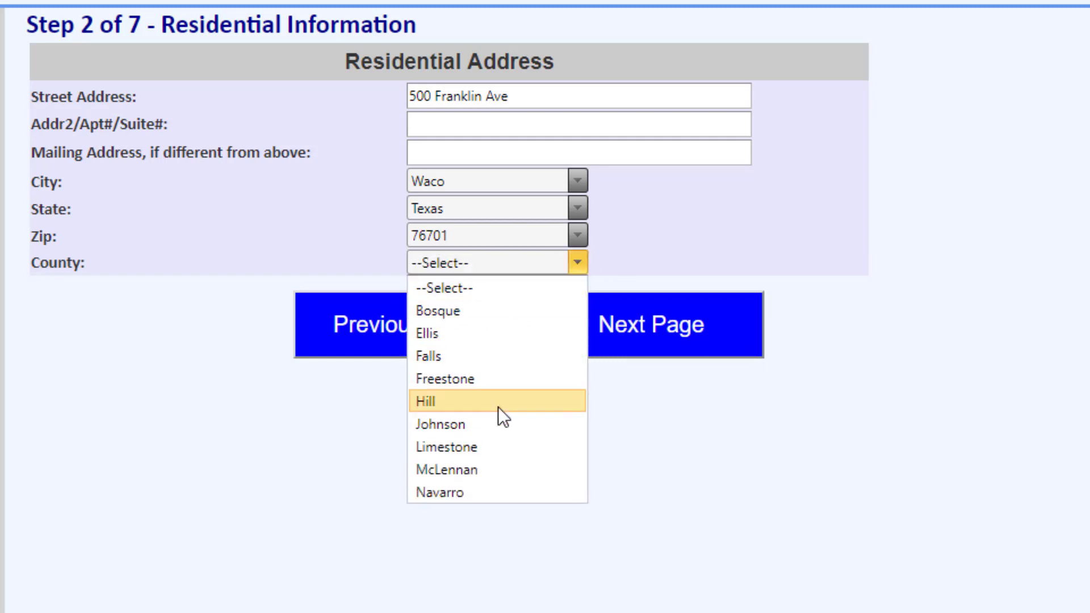
click(492, 470)
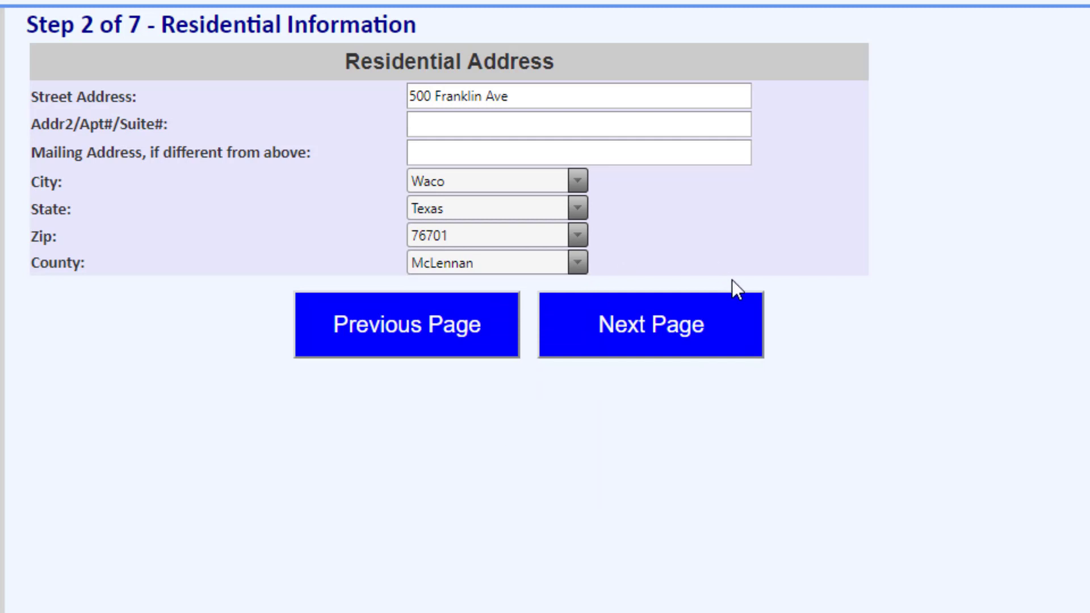
click(723, 316)
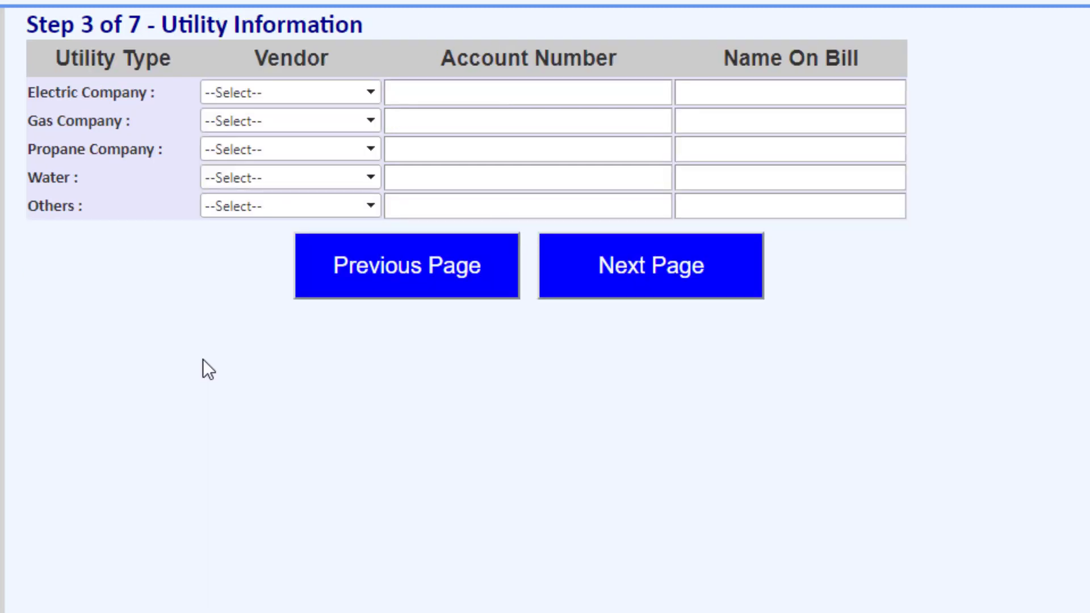
Step: Fill in the electric company row with vendor TXU2, the account number and the name on the bill
click(370, 94)
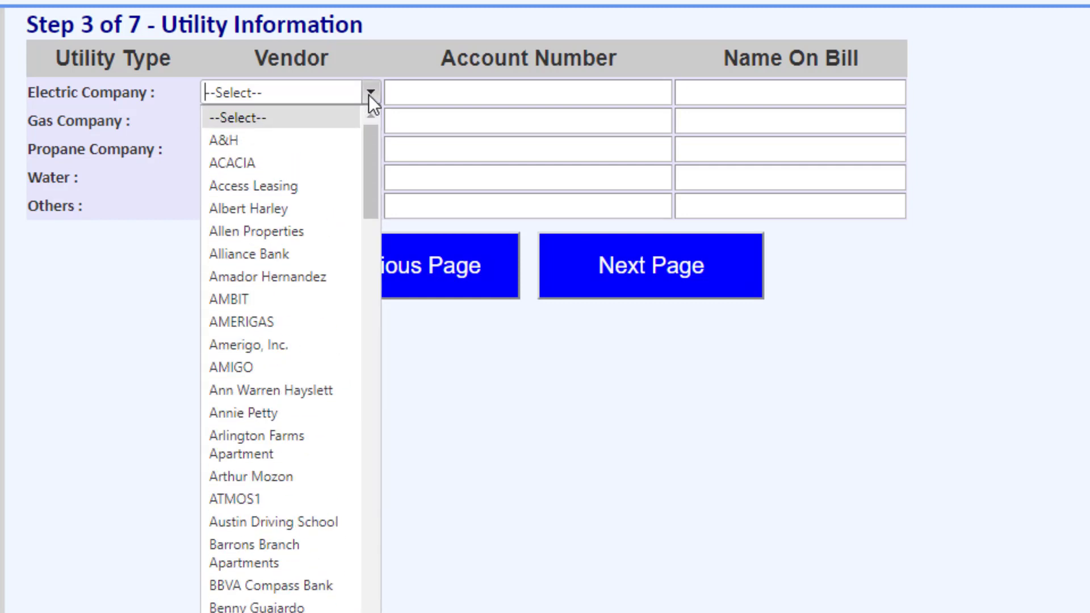
scroll(260, 317, down, 15)
click(267, 290)
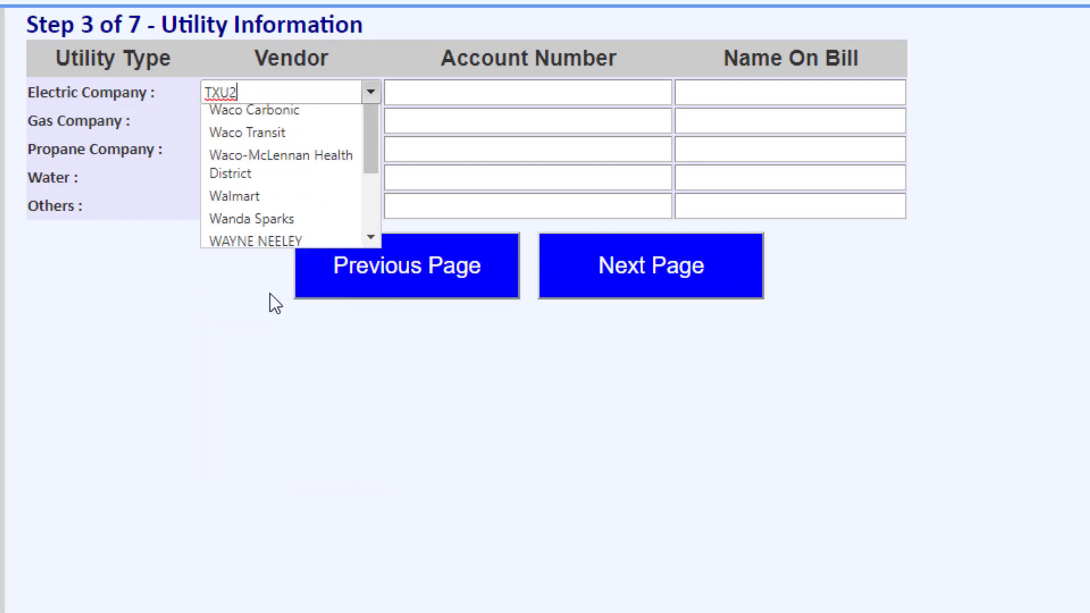
click(426, 80)
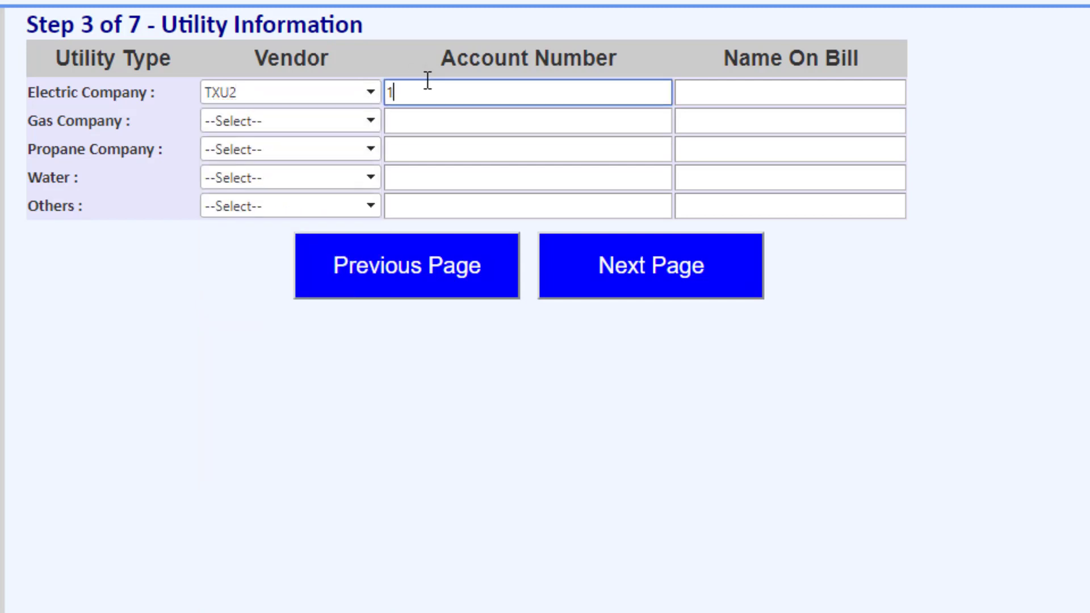
click(709, 89)
text(John Smith)
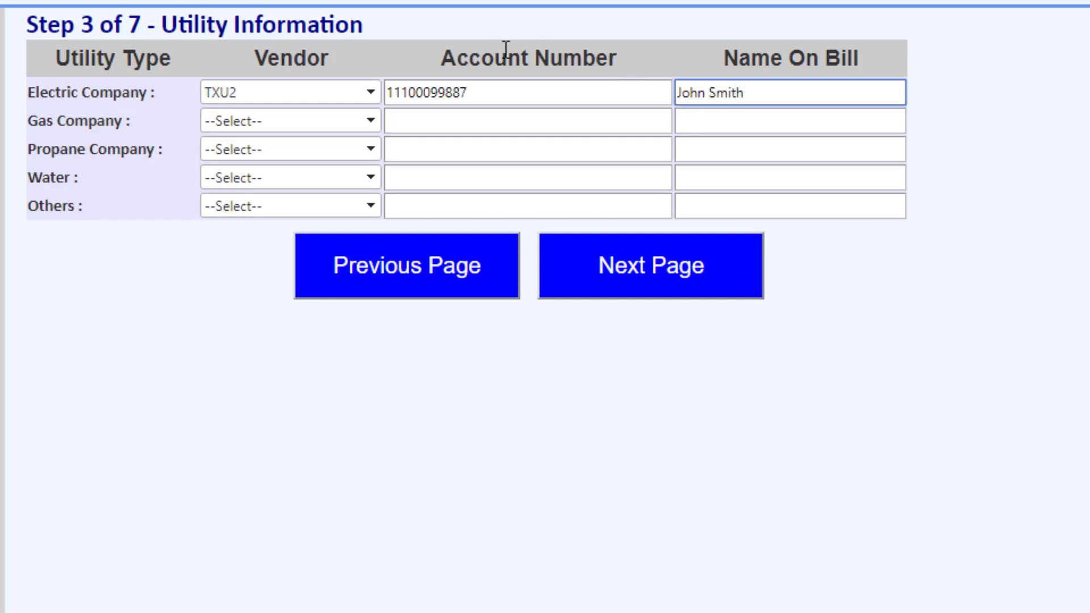
Step: Fill in the gas company row with vendor ATMOS1, the account number and the name on the bill
click(372, 119)
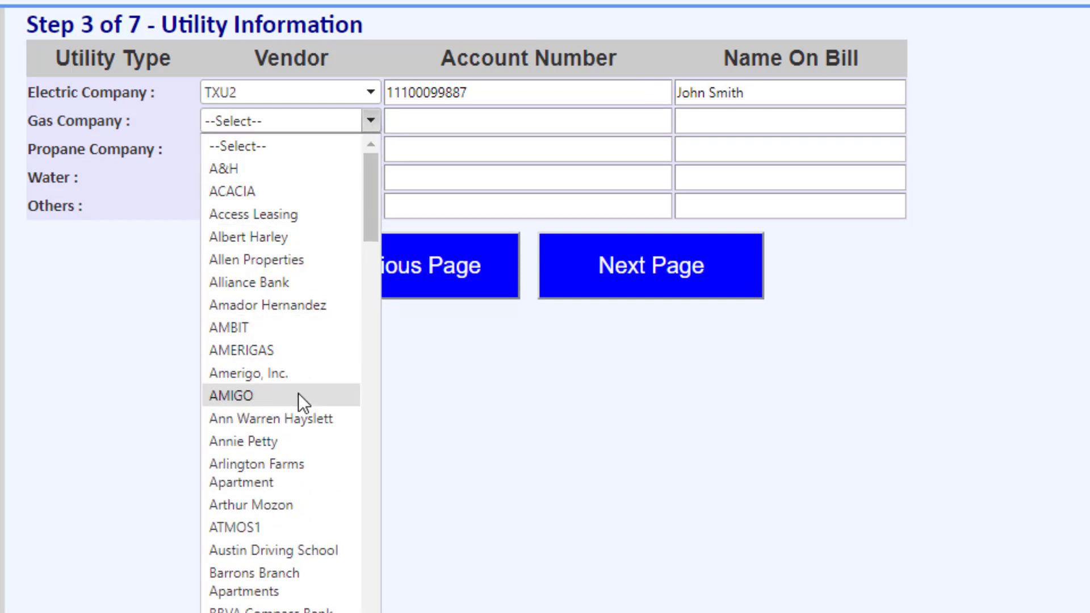
click(302, 524)
click(463, 126)
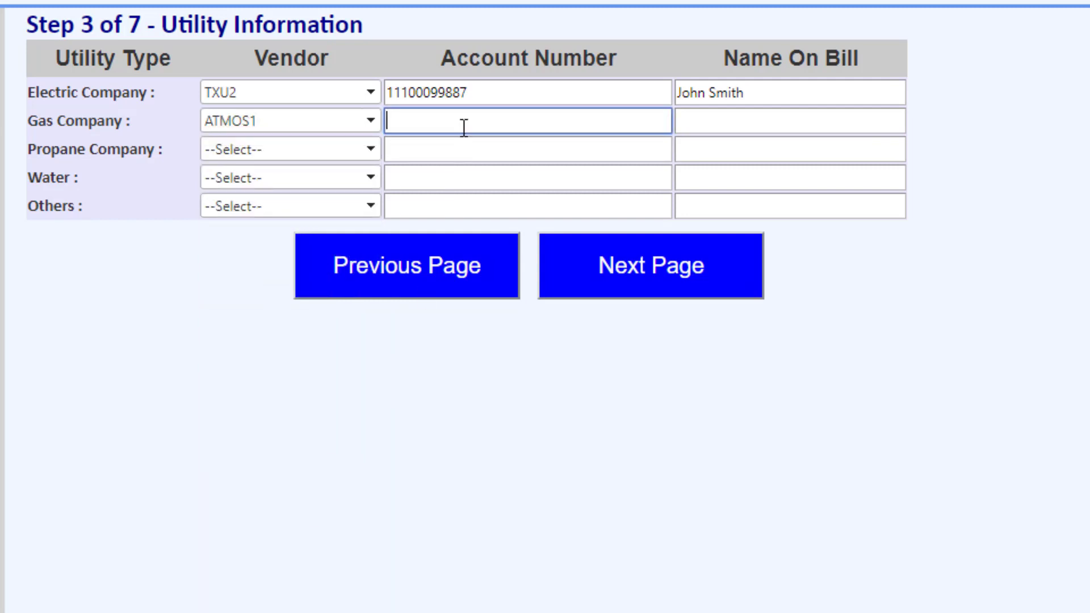
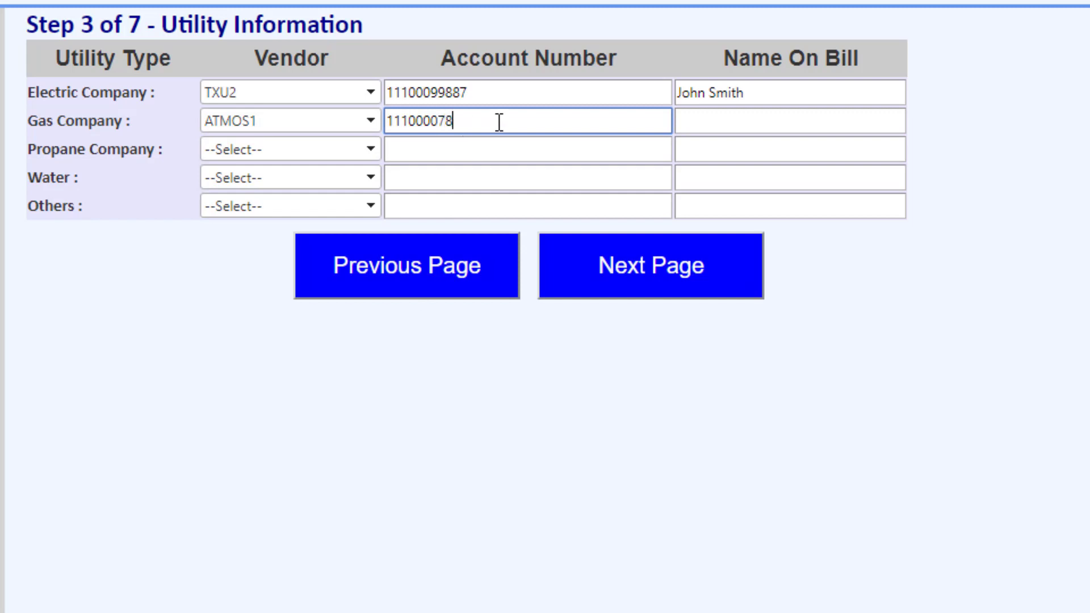
click(735, 119)
text(Joh)
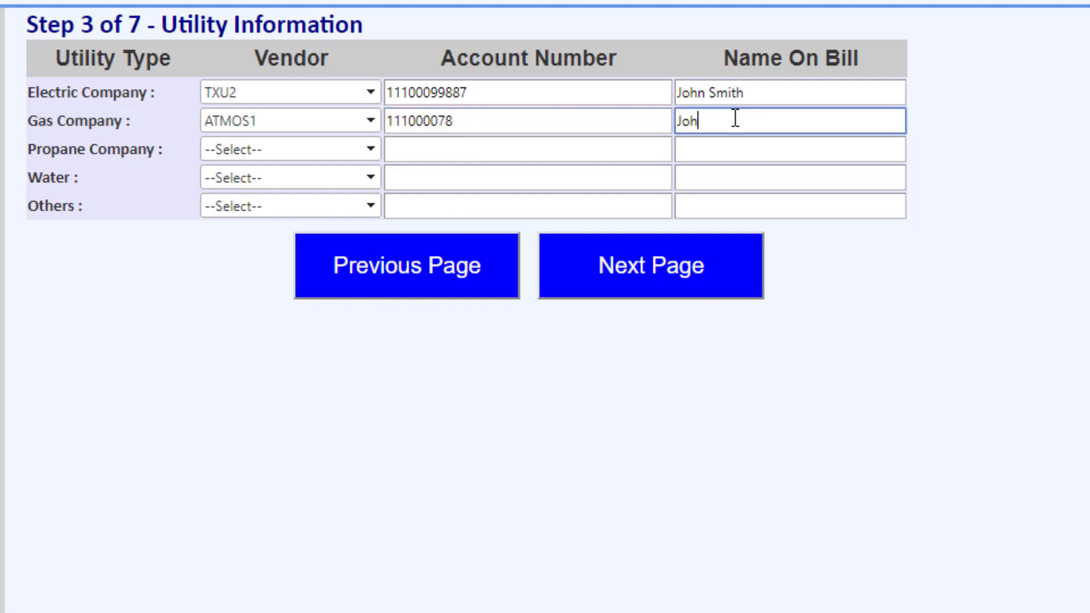
text(n Smith)
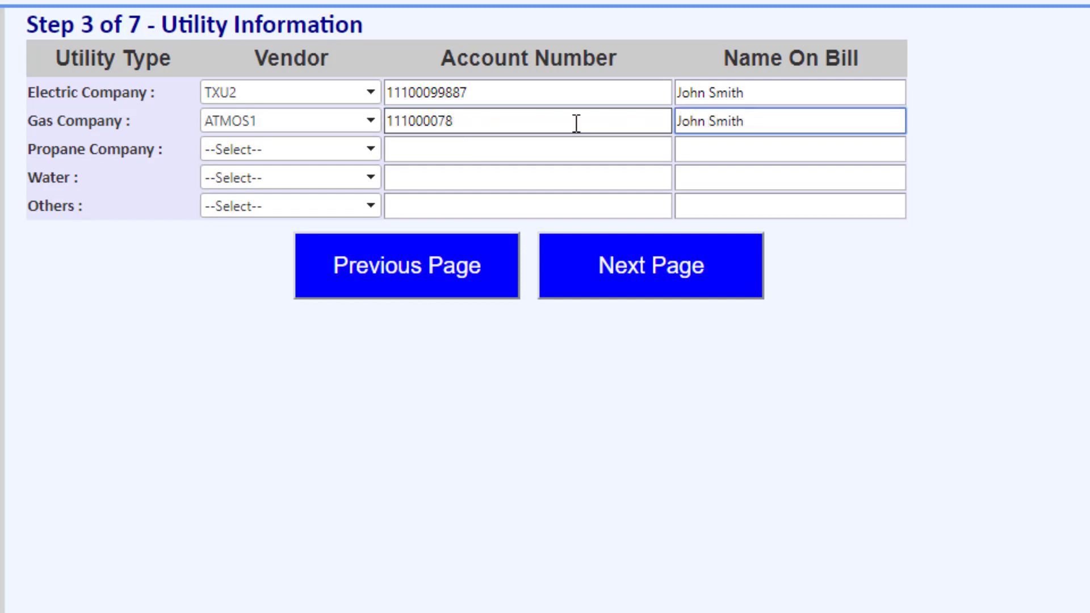
Step: Fill in the water row with City of Waco Water Office, the account number and bill name, and continue to the household information
click(369, 177)
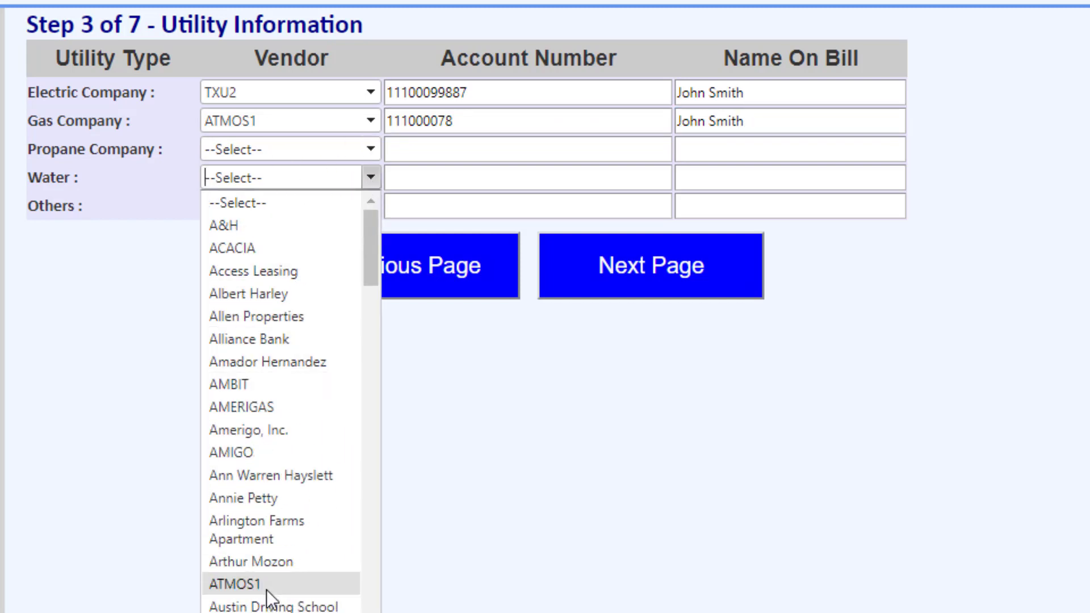
scroll(281, 397, down, 15)
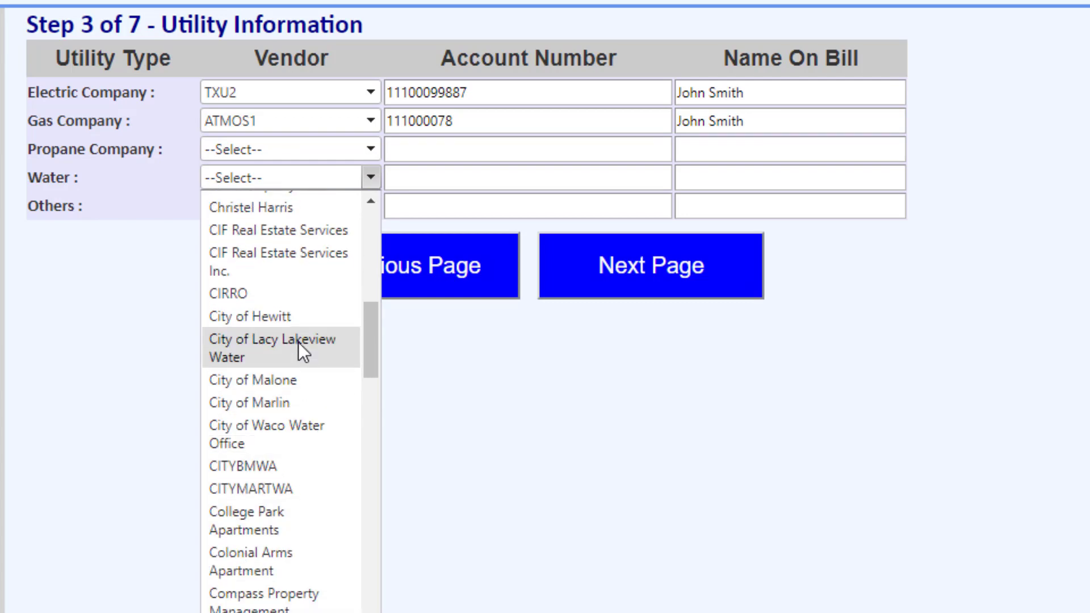
click(296, 433)
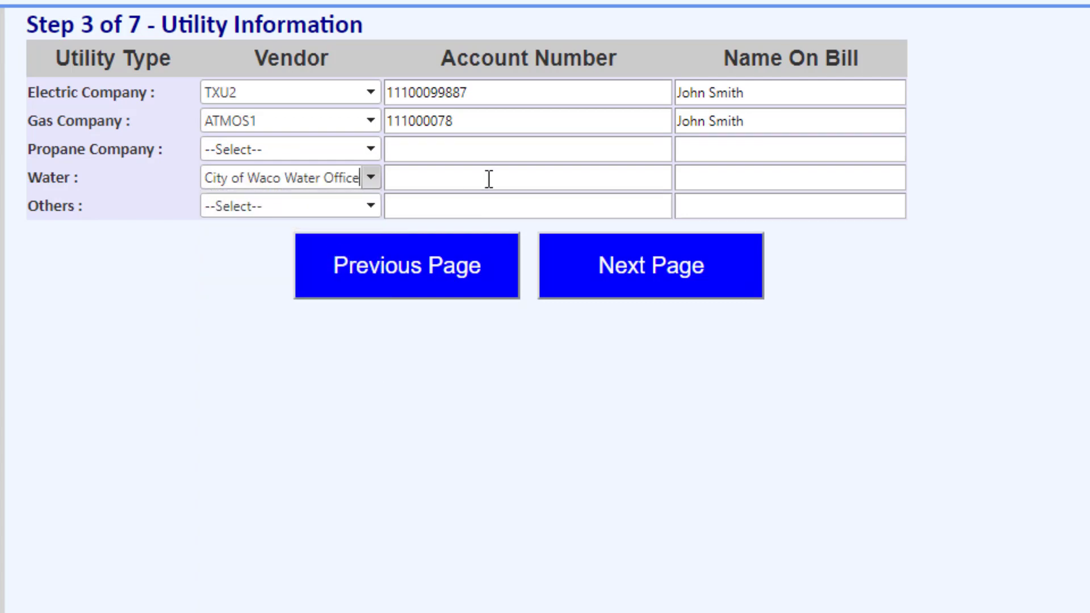
click(491, 176)
text(123456789)
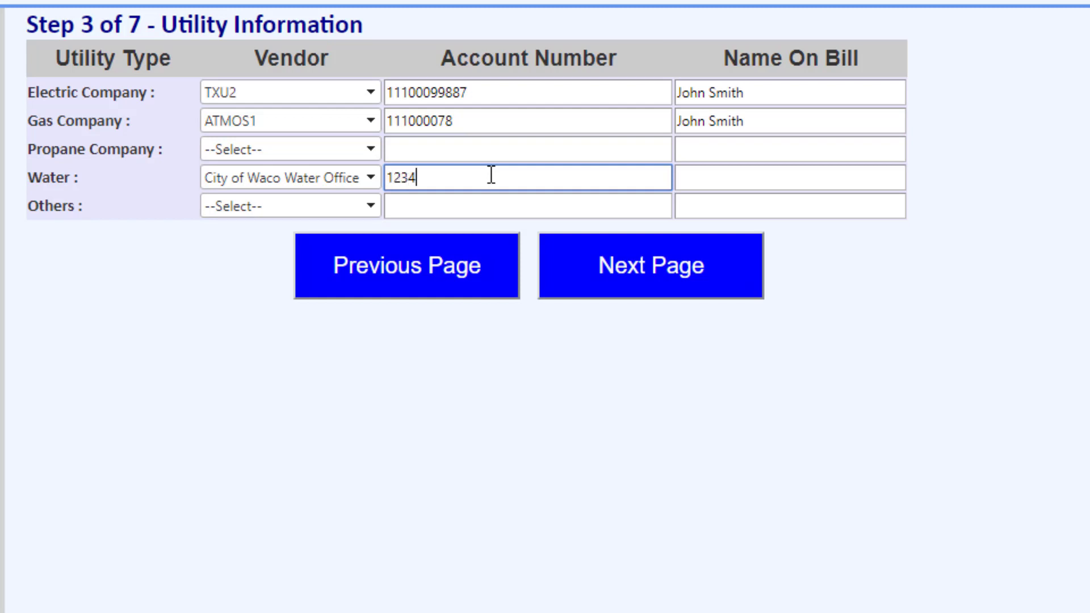
click(740, 178)
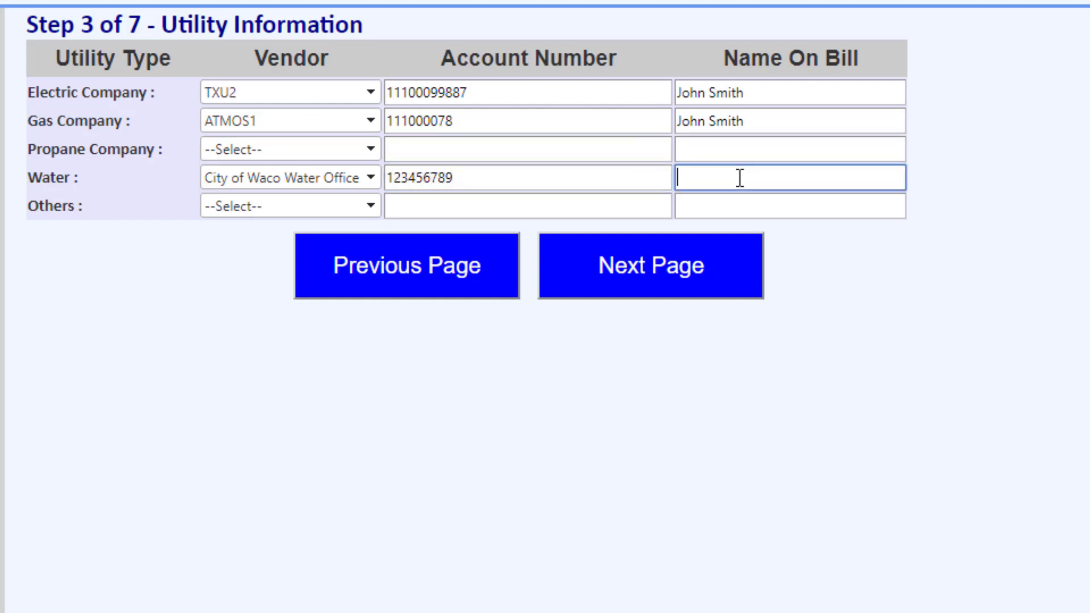
text(John Smith)
click(846, 266)
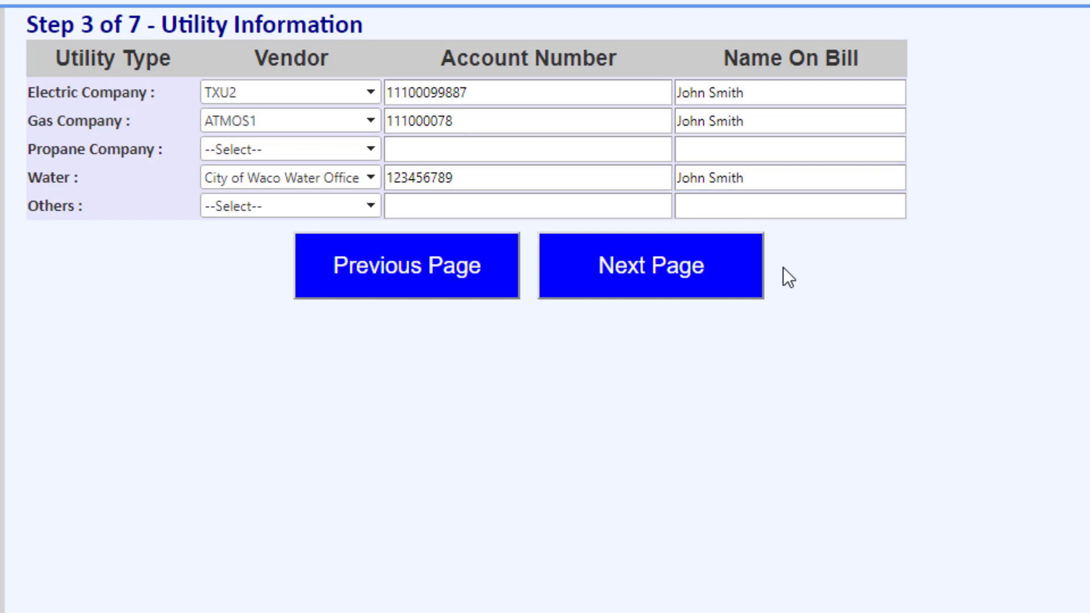
click(706, 263)
Step: Submit 2 as the total number of family members, including the applicant
click(611, 64)
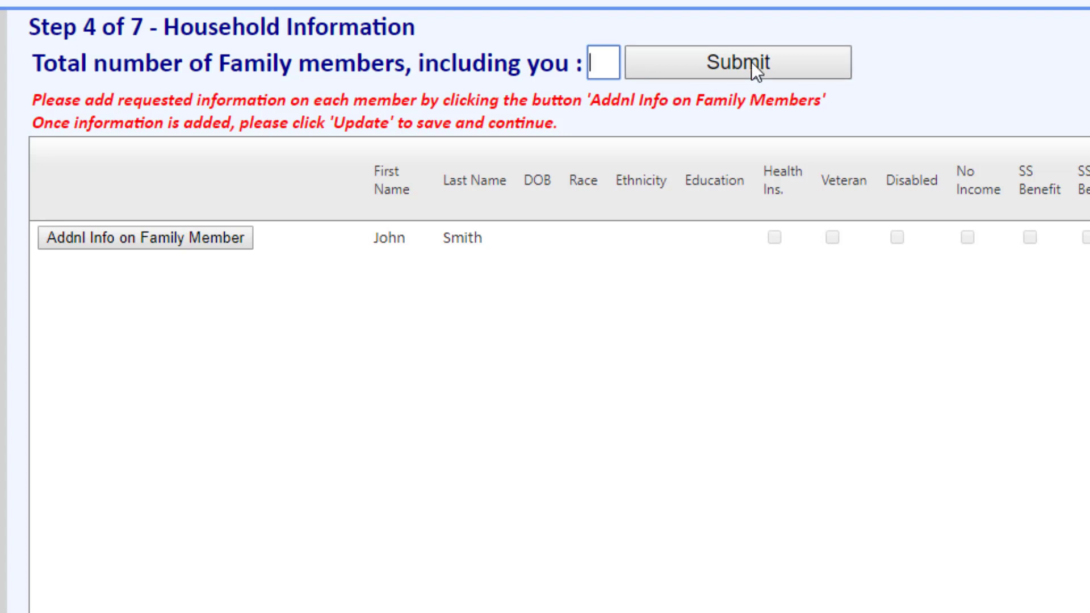
text(2)
click(751, 62)
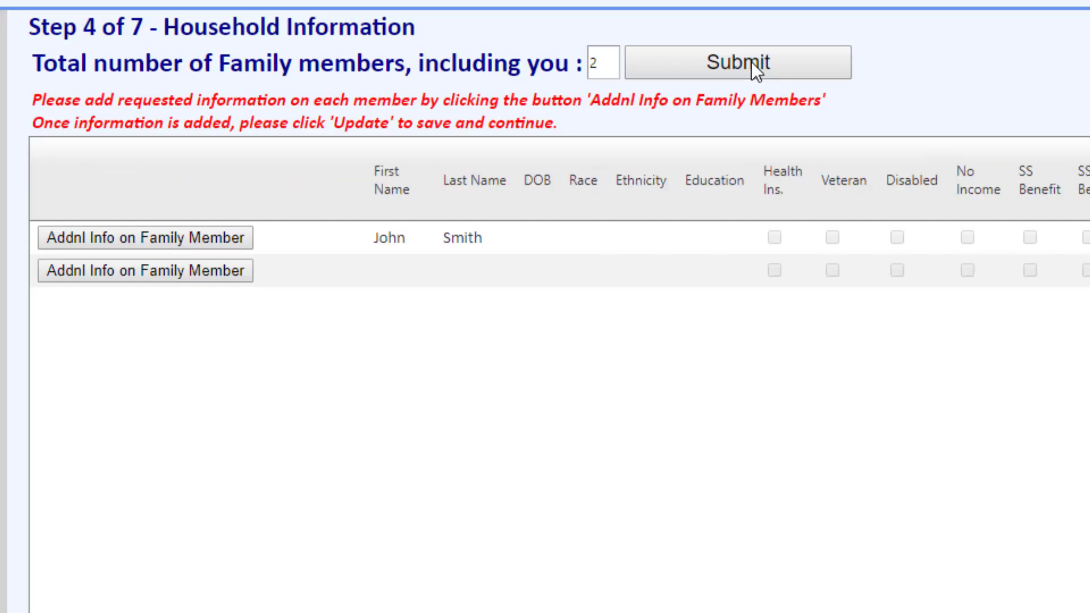
Step: Open the additional information for the first family member and enter the date of birth
click(161, 246)
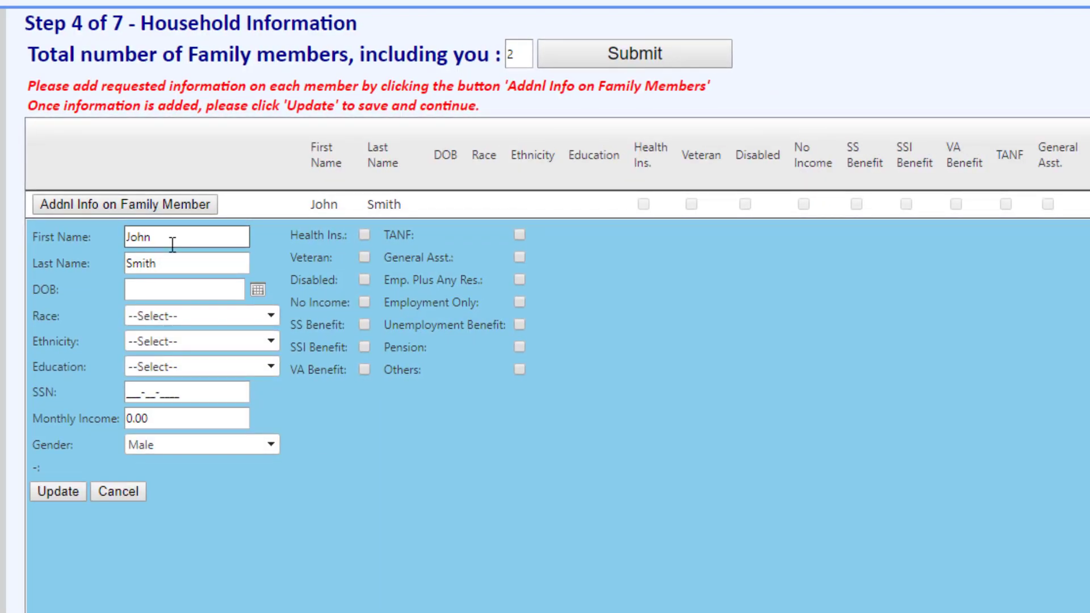
click(173, 292)
text(0)
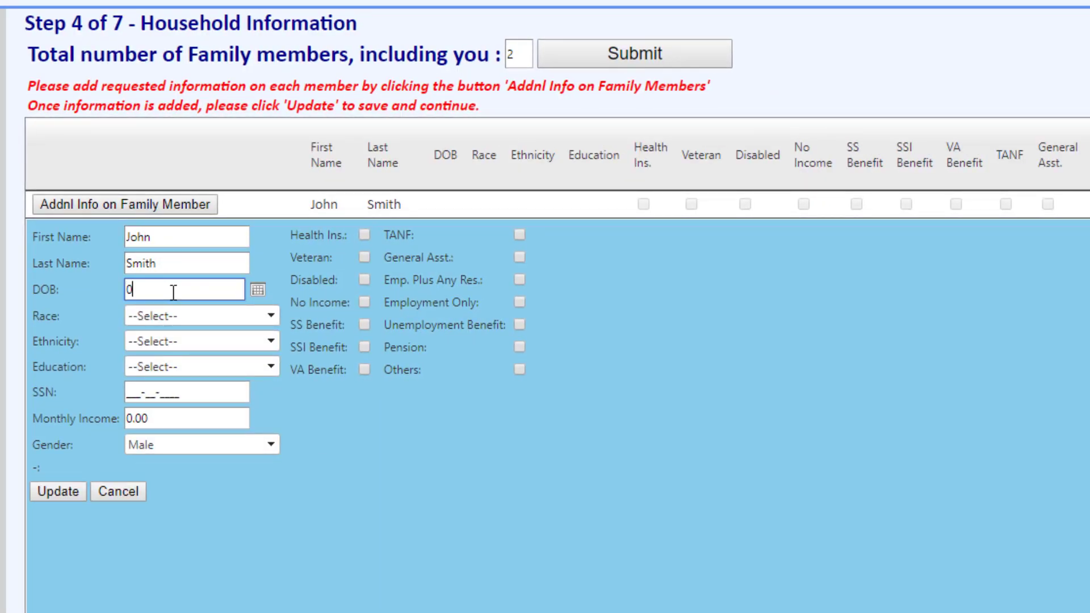
text(1/01/1970)
Step: Set the first family member's race to White, ethnicity to Not Hispanic or Latino and education to 12+Post Secondary
click(201, 317)
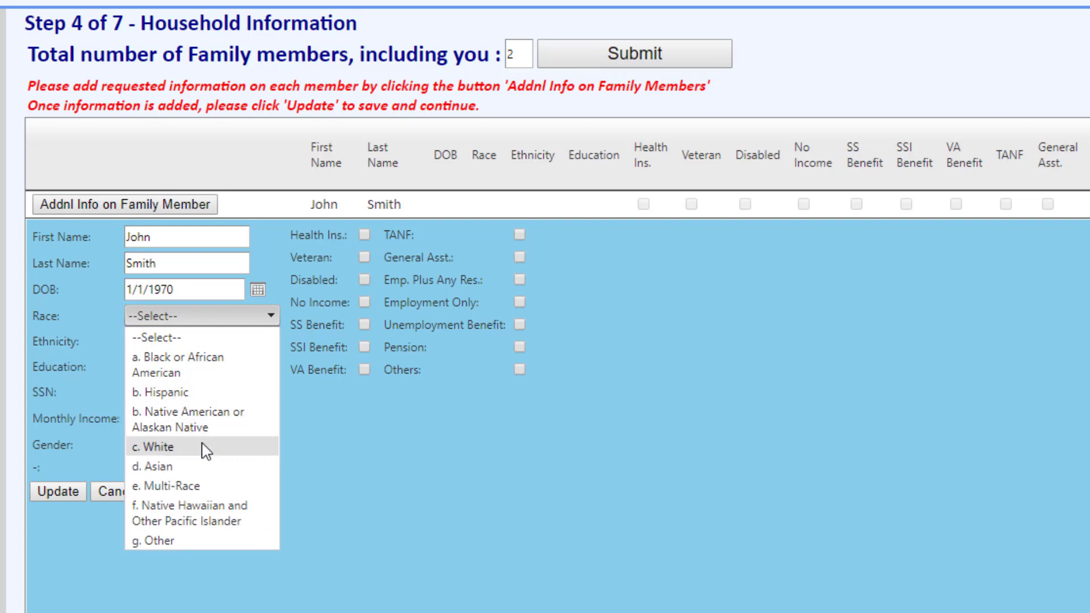
click(204, 448)
click(256, 344)
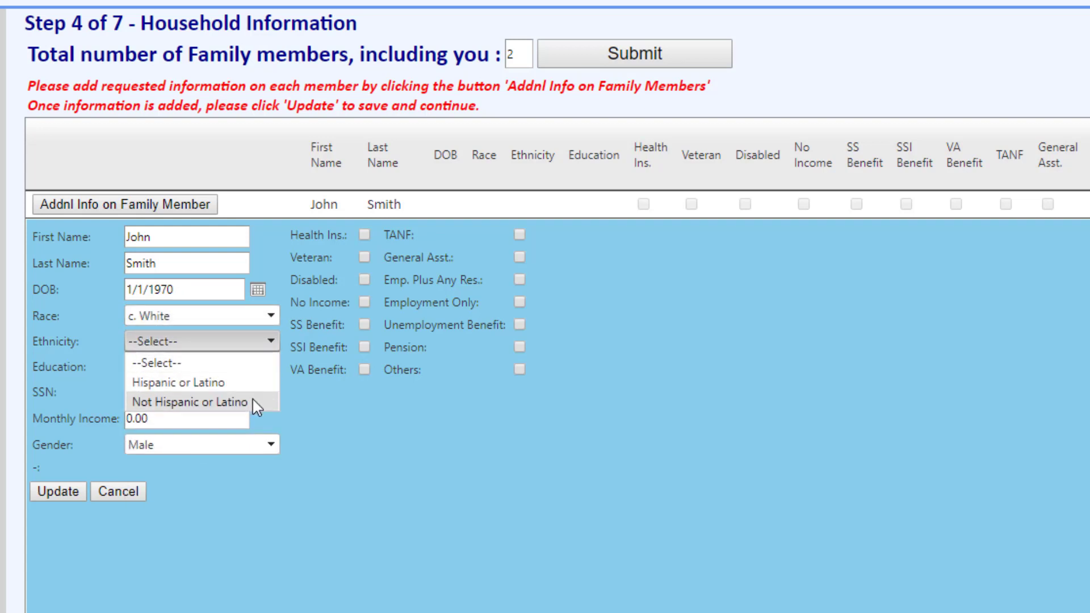
click(252, 398)
click(250, 366)
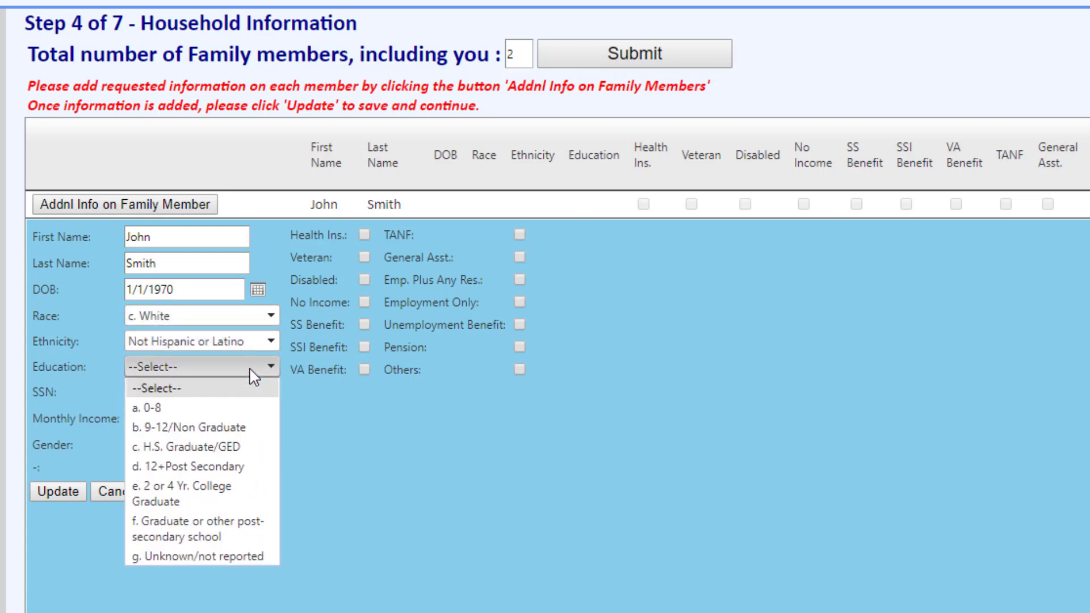
click(239, 466)
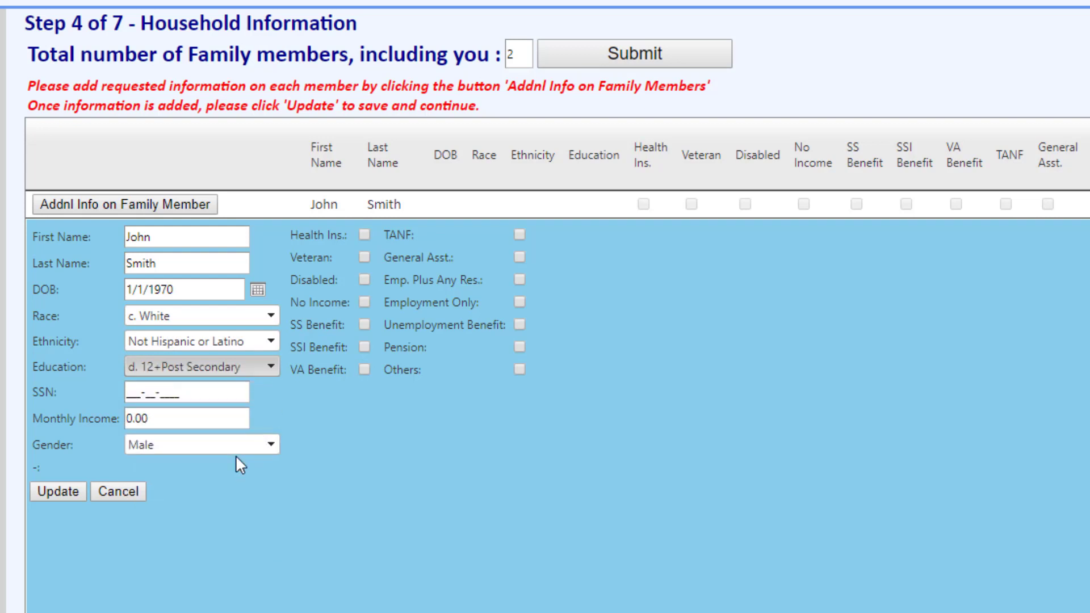
Step: Enter the first family member's Social Security number
click(222, 393)
drag(210, 385, 106, 372)
text(1)
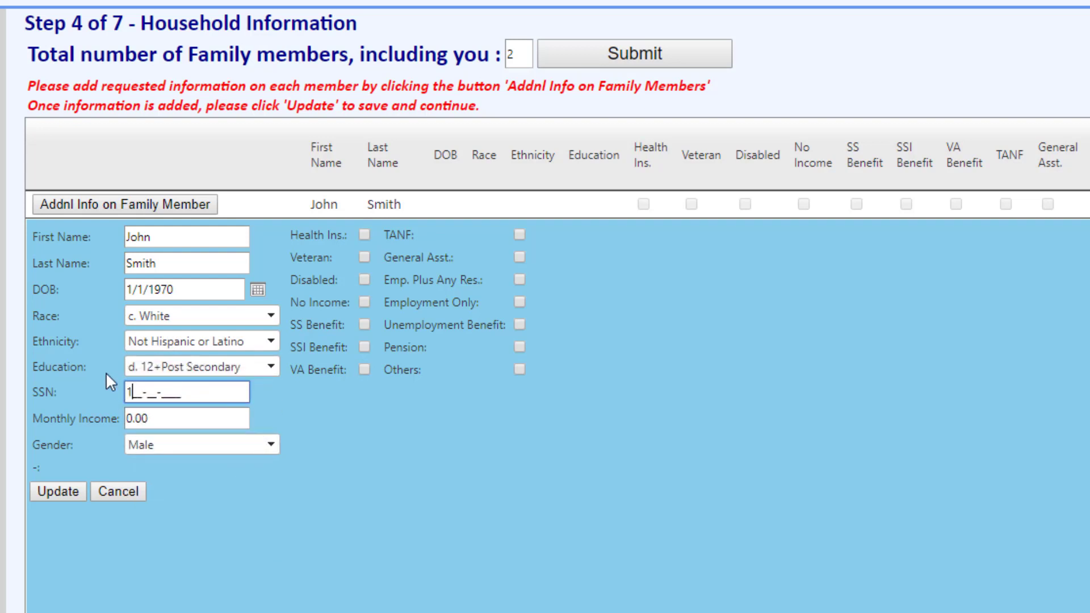
text(23-45-6789)
Step: Set the first family member's monthly income to 1,001.23 with TANF as the benefit, and save the member's information
click(177, 420)
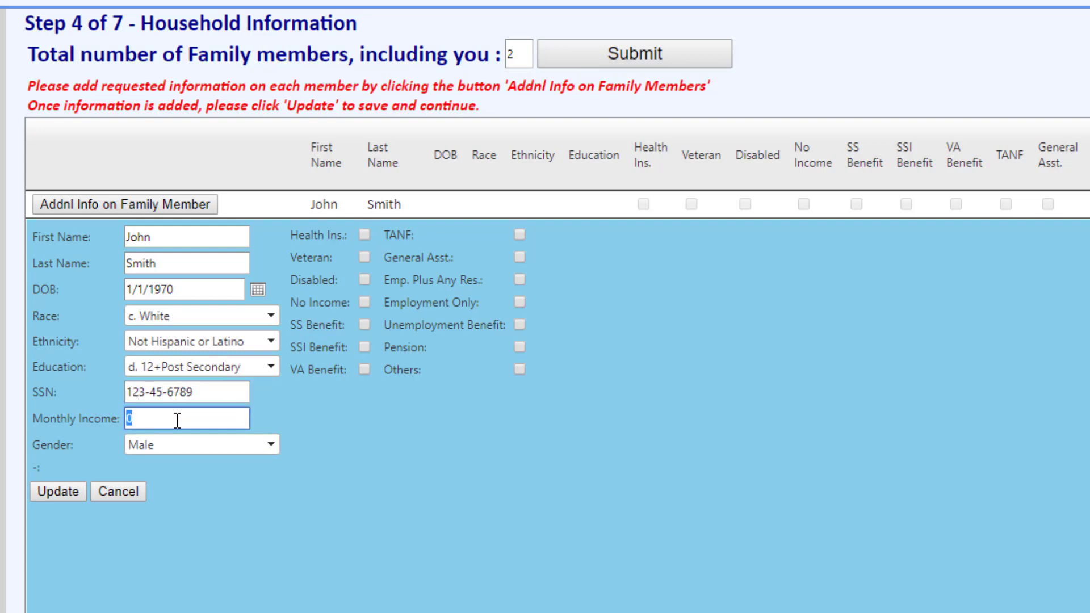
text(1001.23)
click(520, 230)
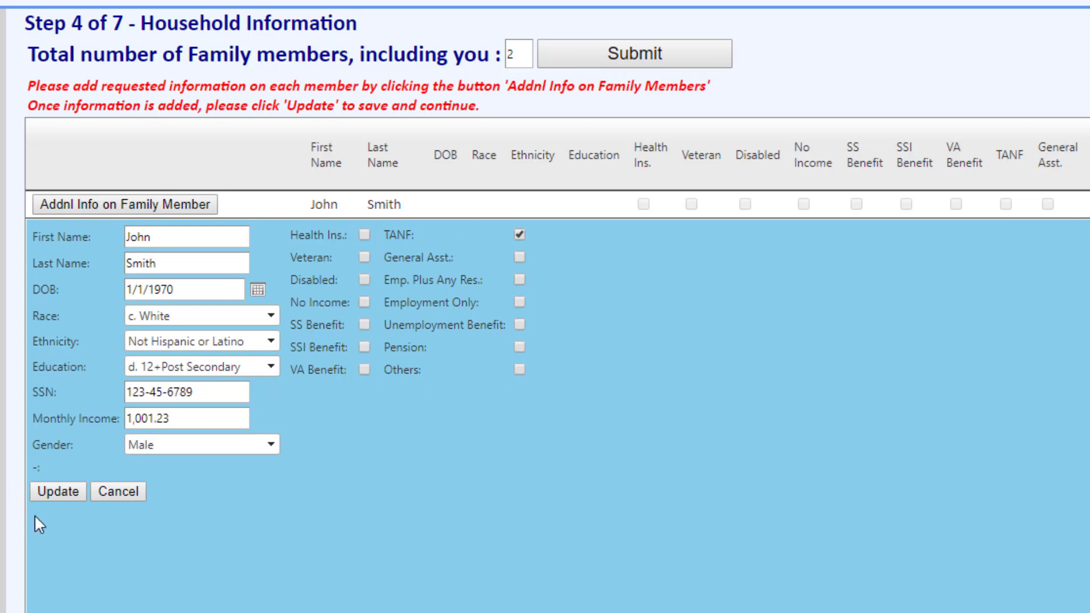
click(74, 498)
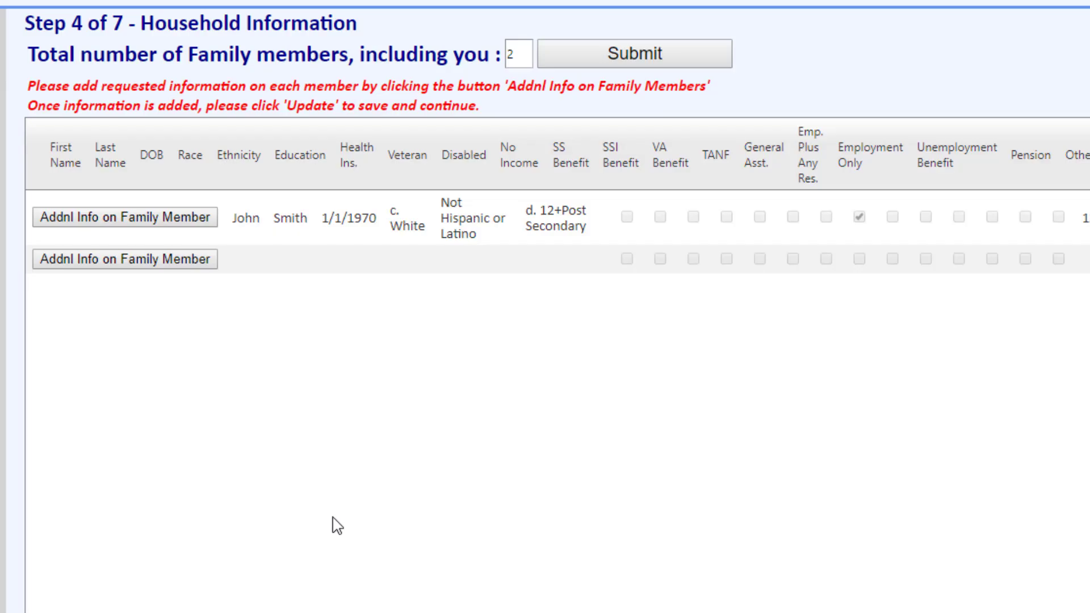
Step: Open the additional information for the second family member and enter the first name, last name and date of birth
click(163, 265)
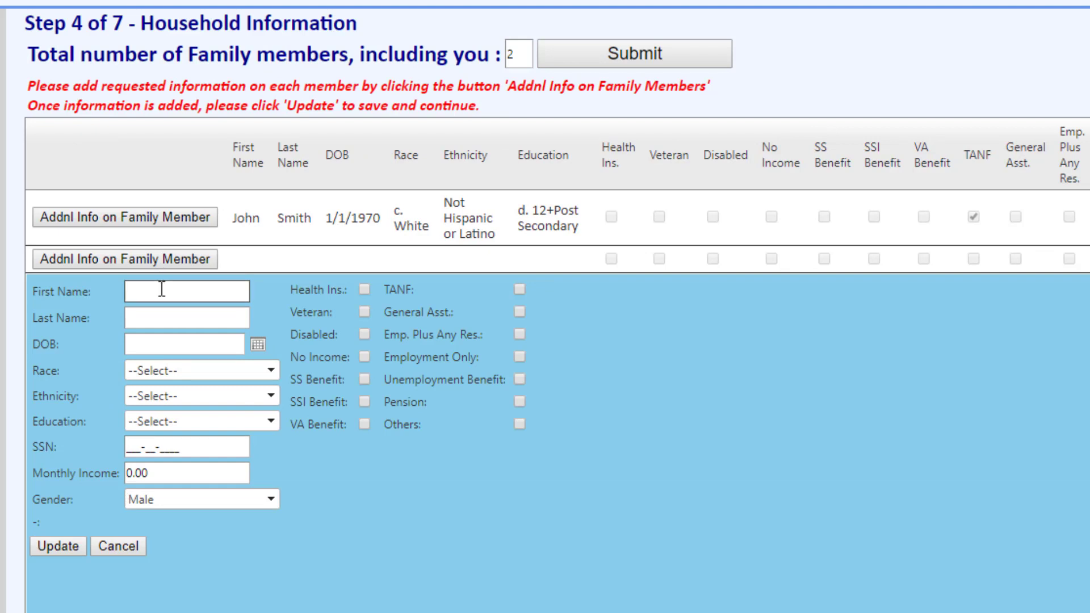
click(161, 289)
key(Tab)
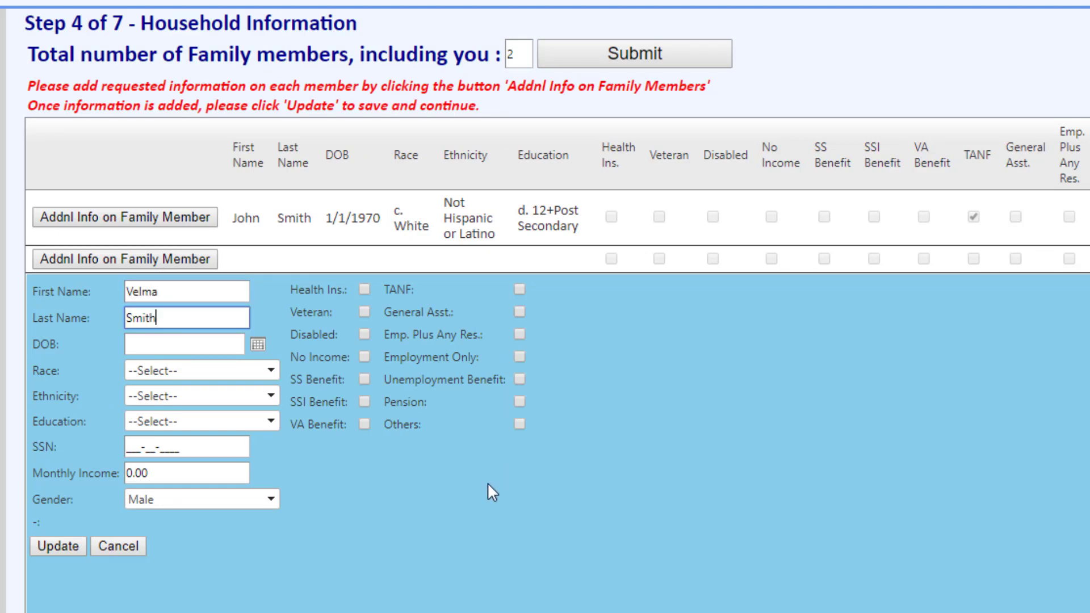
key(Tab)
text(01)
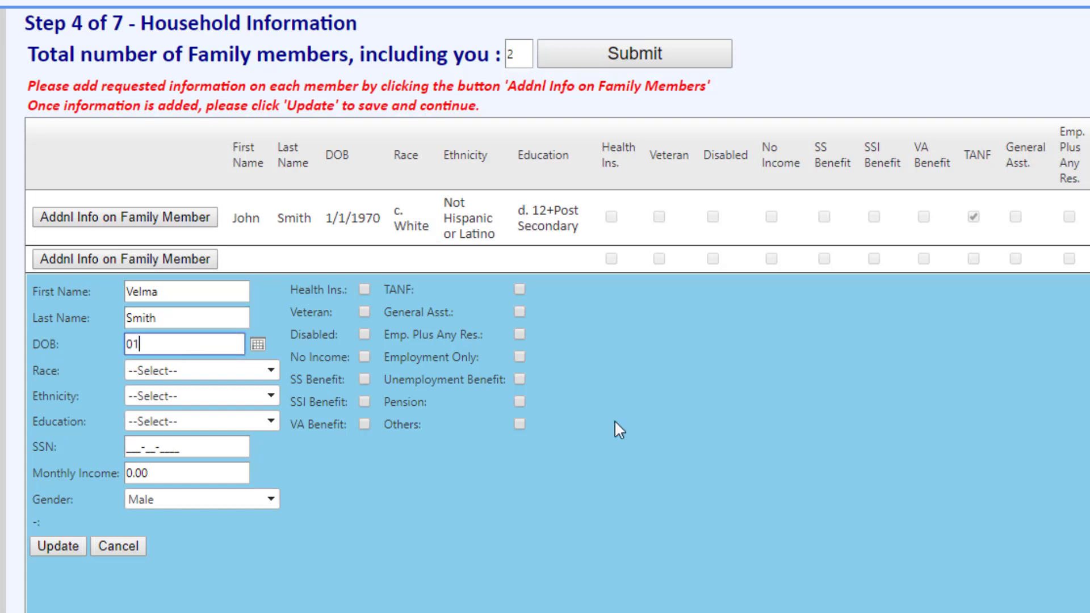
text(/01/1975)
Step: Set the second family member's race to Hispanic, ethnicity to Hispanic or Latino and education to H.S. Graduate/GED
click(222, 370)
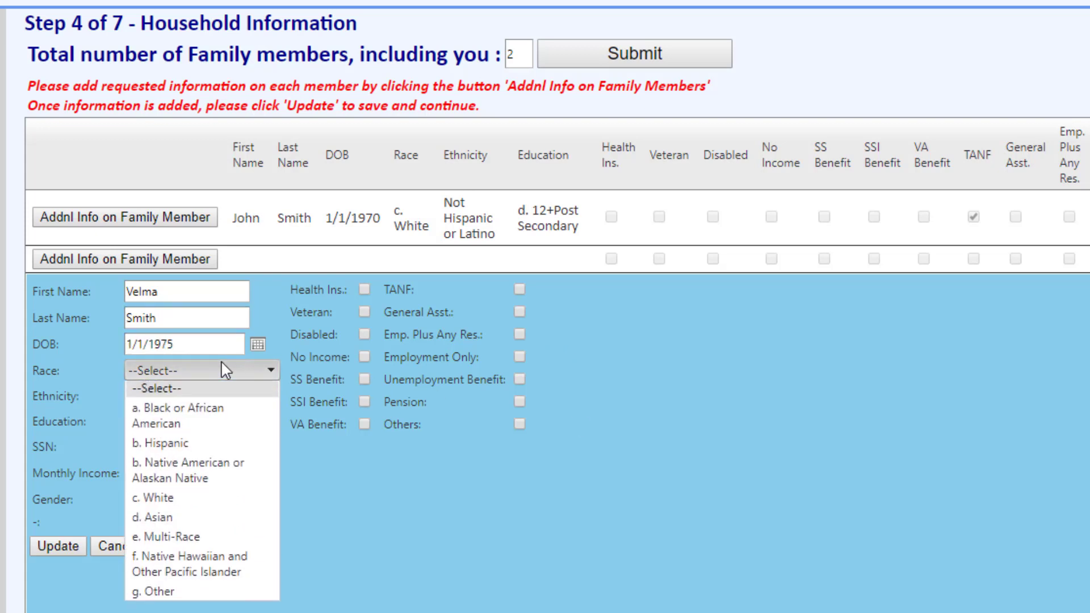
scroll(210, 448, down, 1)
key(Escape)
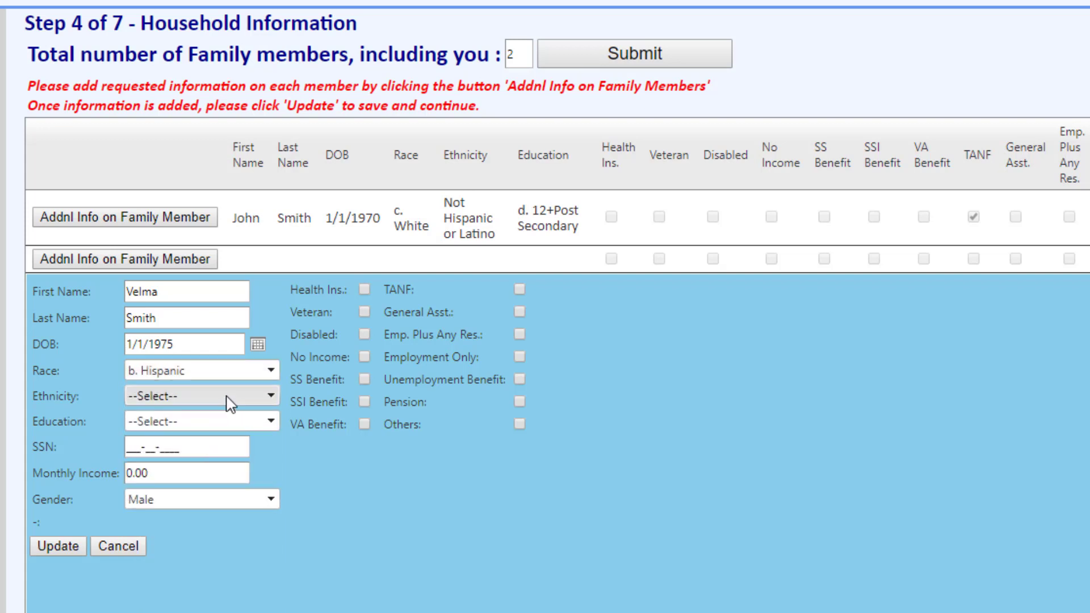
click(229, 399)
click(229, 441)
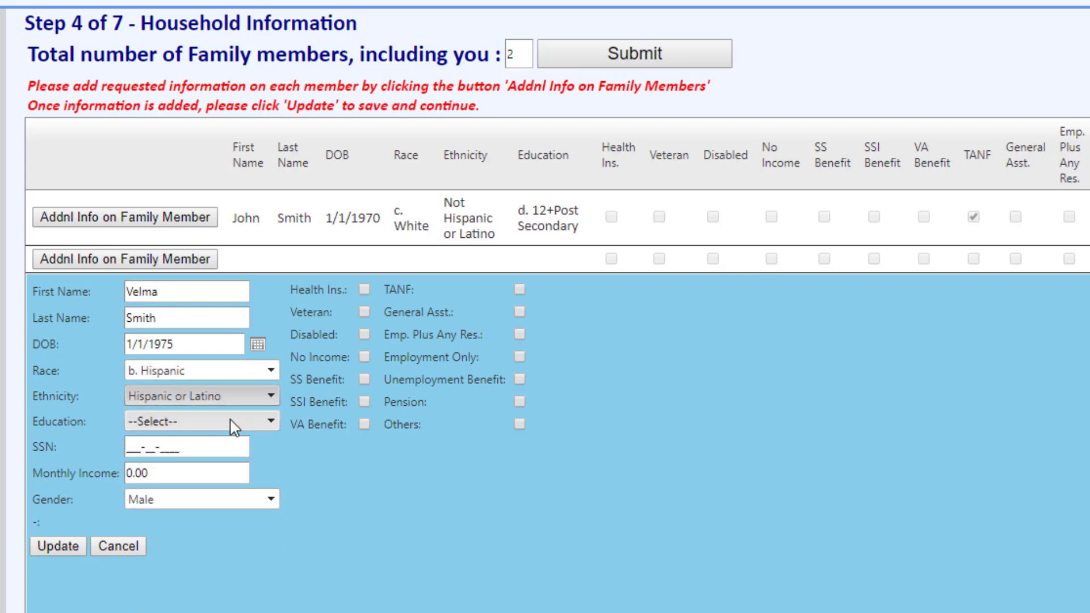
click(231, 424)
click(230, 501)
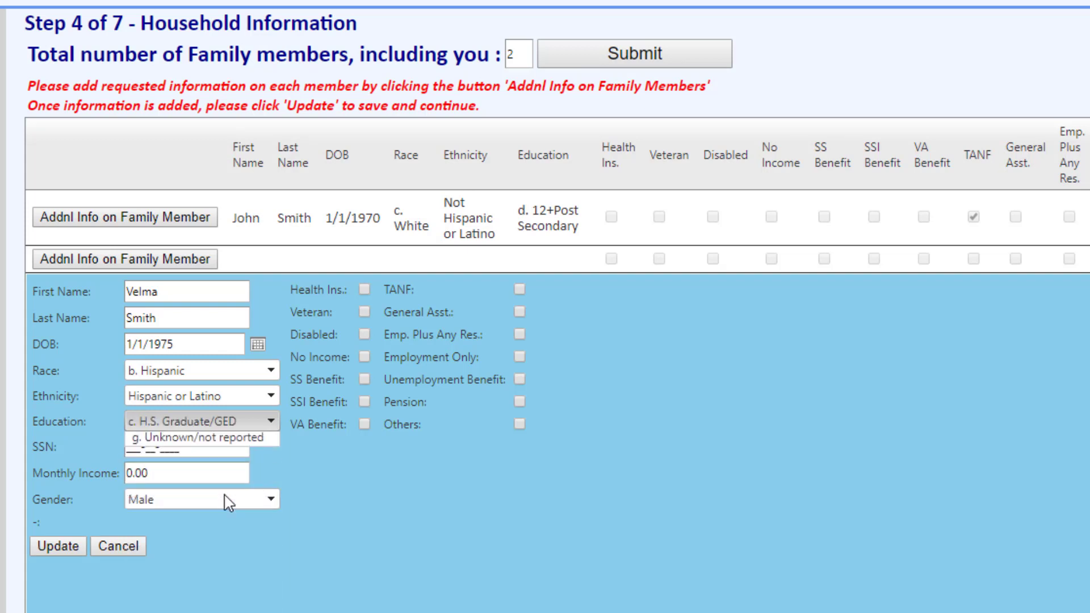
Step: Enter the second family member's Social Security number
click(218, 454)
drag(214, 446, 125, 448)
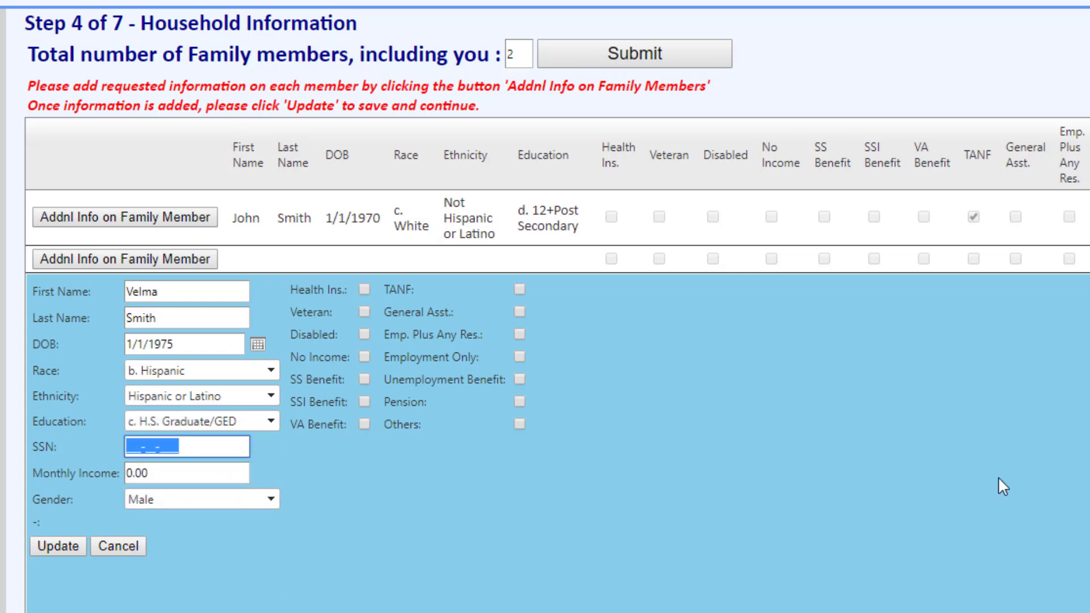
text(111-22-)
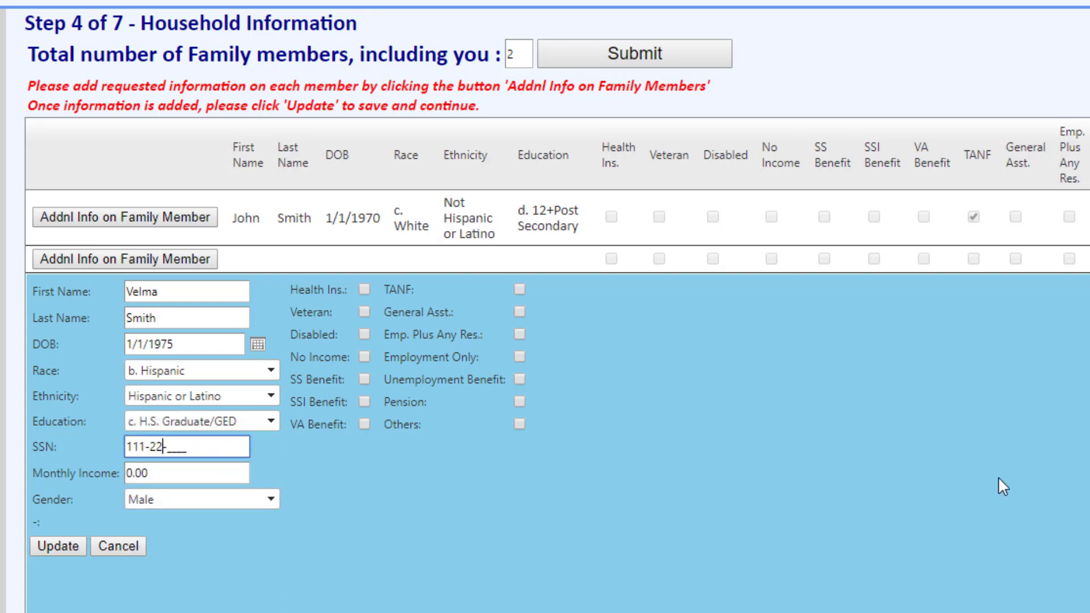
text(3333)
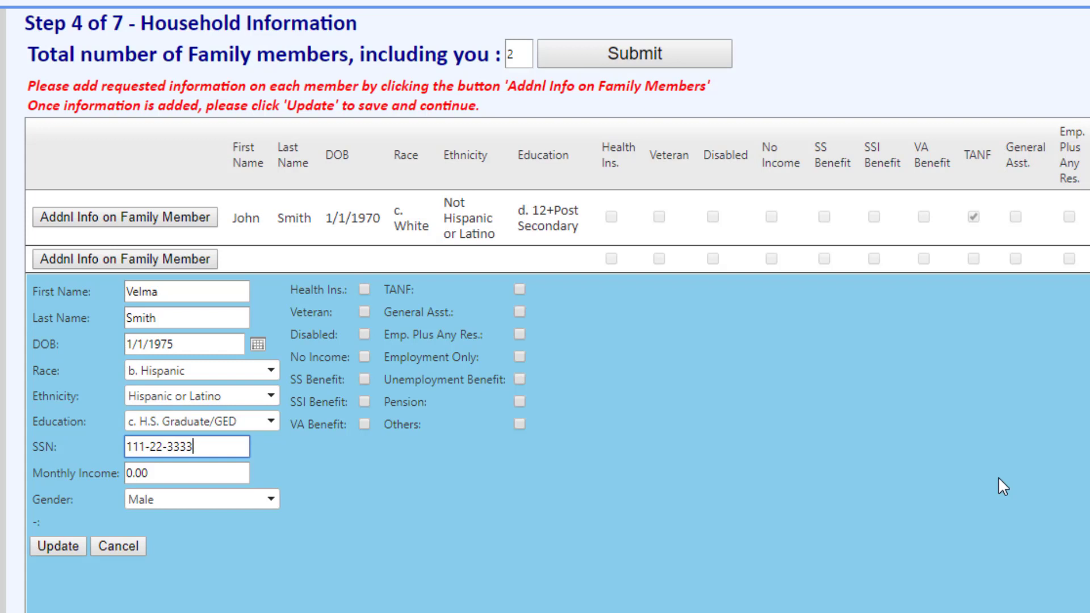
Step: Set the second family member's monthly income to 500.00, gender to Female and benefits to TANF and Unemployment Benefit, and save the member's information
click(183, 475)
text(500.00)
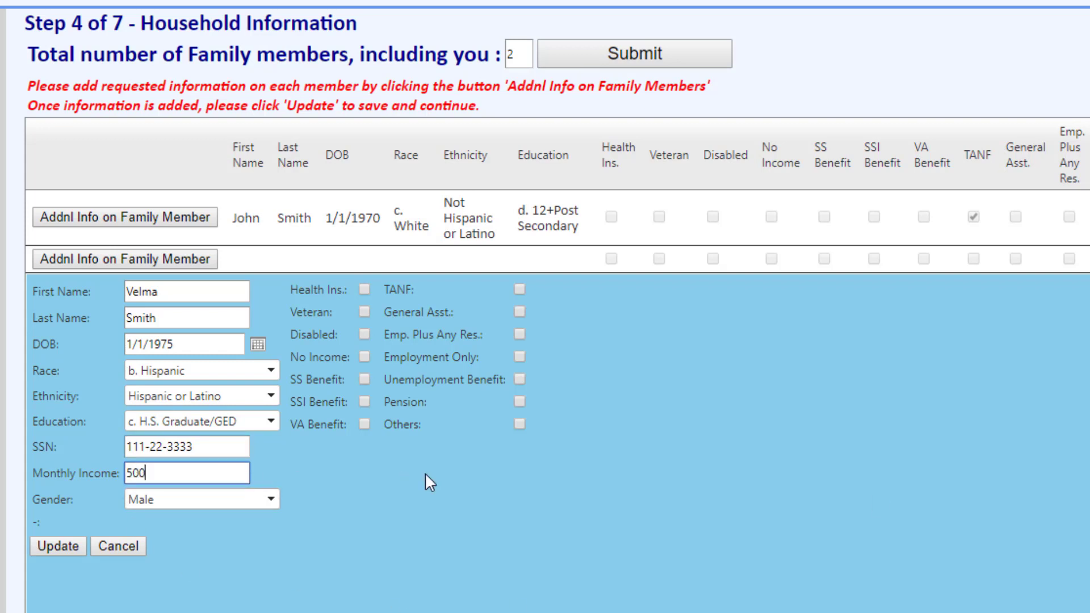
click(216, 497)
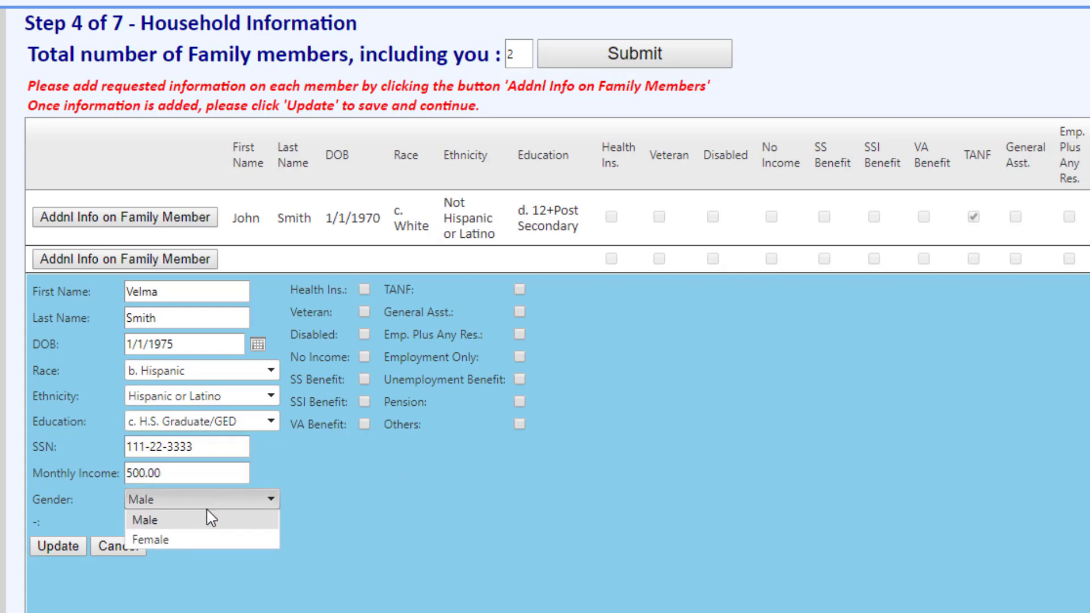
click(200, 540)
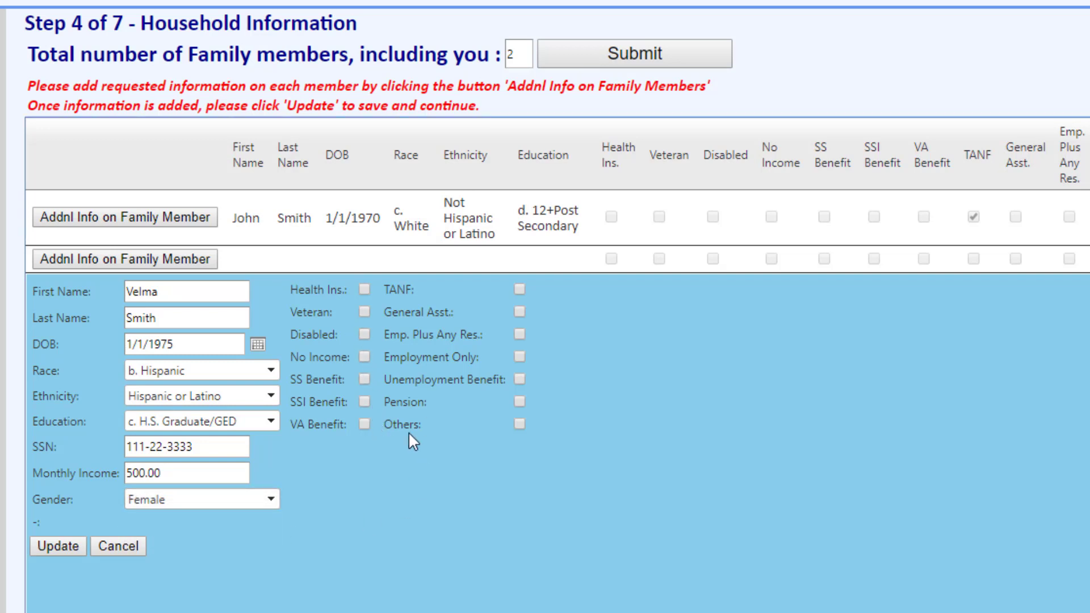
click(519, 380)
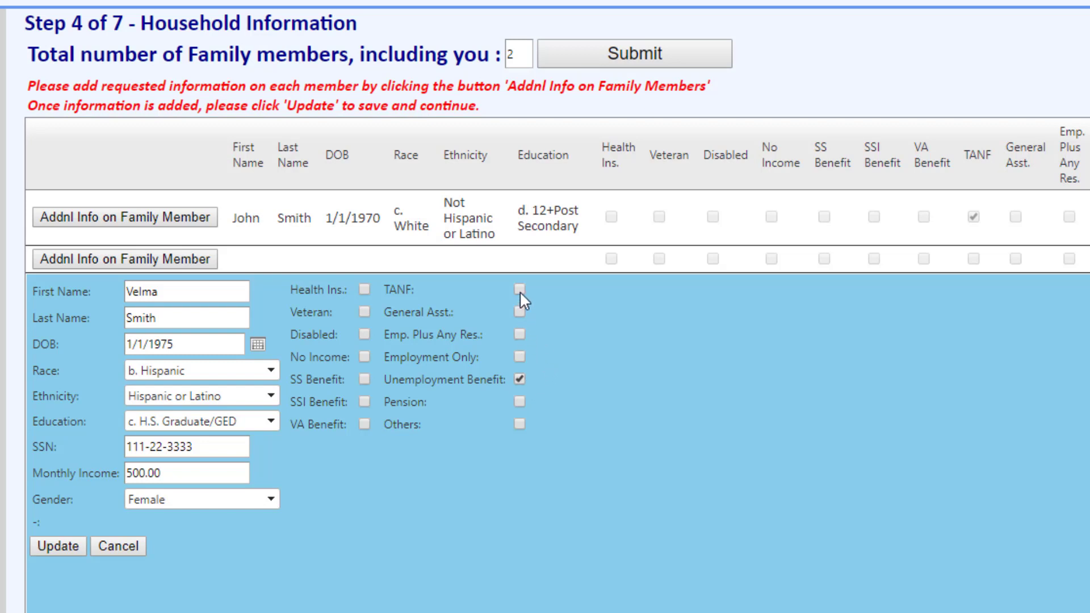
click(66, 545)
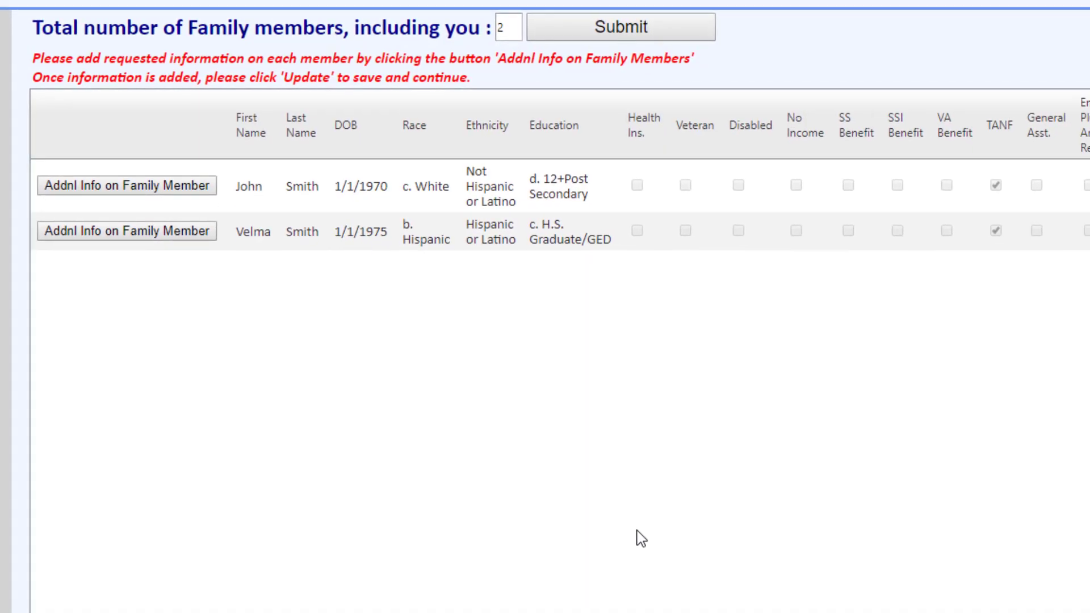
Step: Continue to the assistance questionnaire and set the type of assistance sought to Utility Assistance (electric, water, gas)
scroll(768, 540, down, 2)
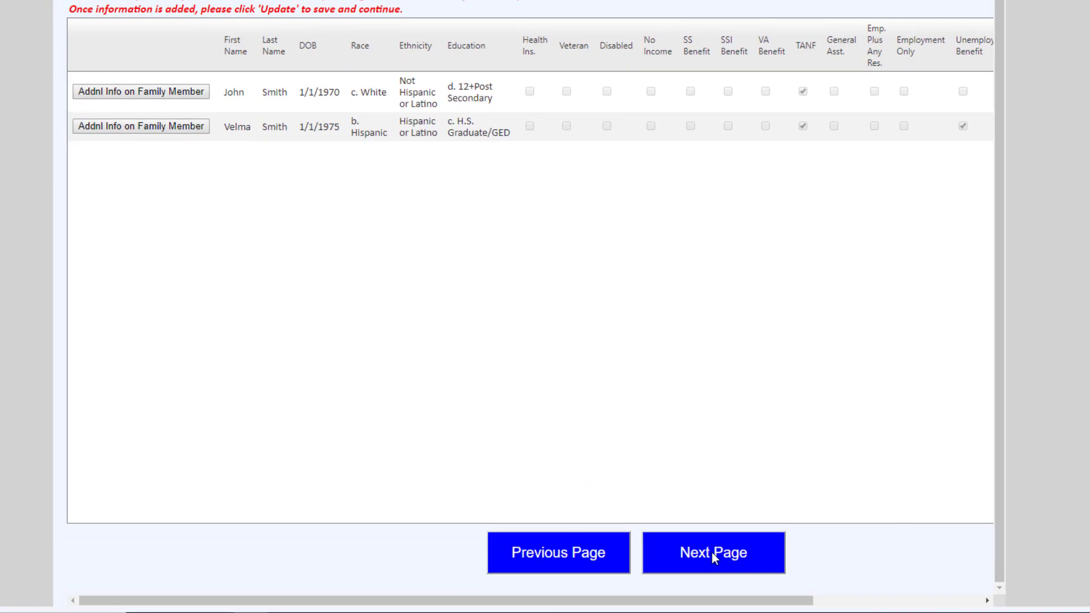
click(713, 553)
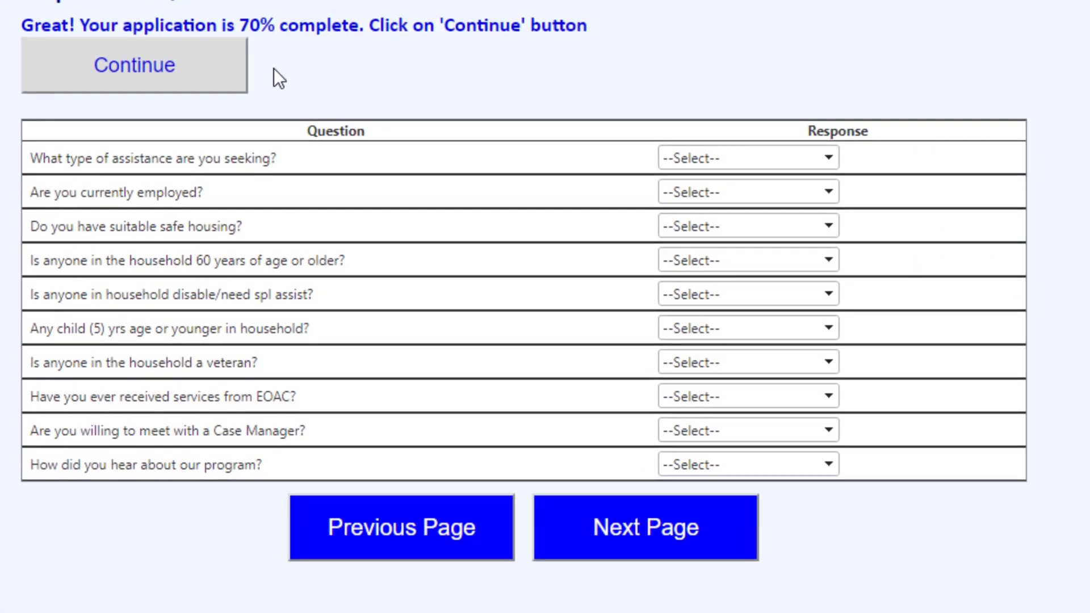
click(183, 67)
click(829, 159)
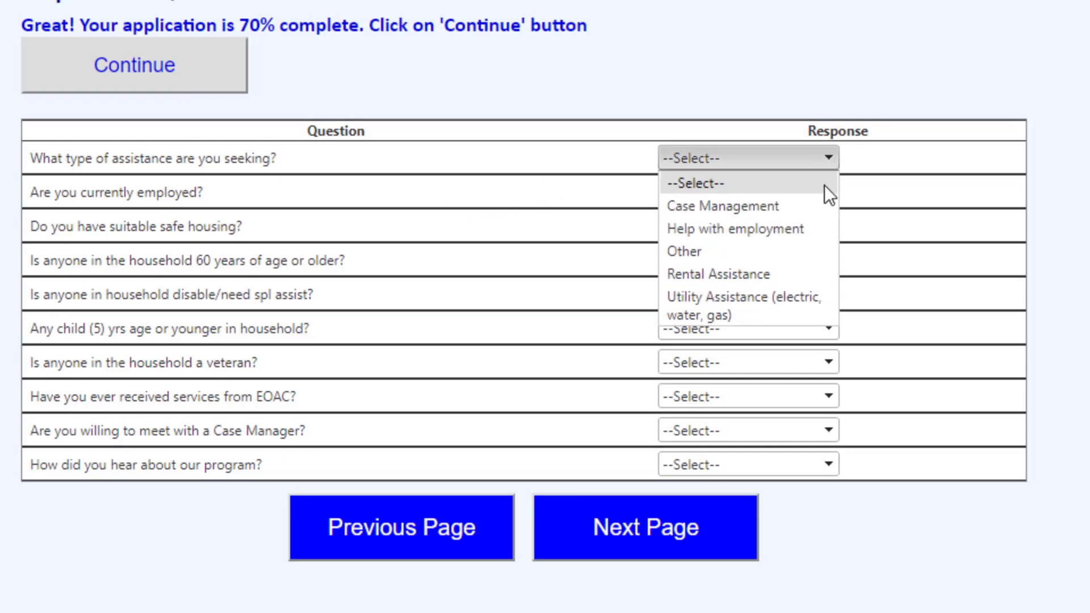
click(798, 305)
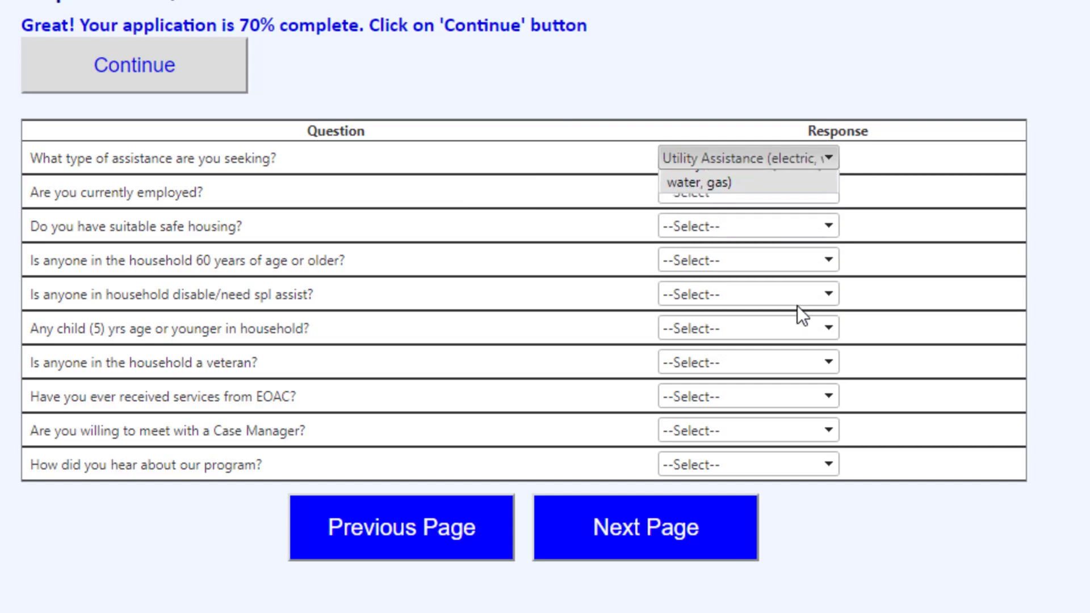
Step: Answer Yes to currently employed, No to suitable safe housing and No to anyone in the household 60 or older
click(829, 192)
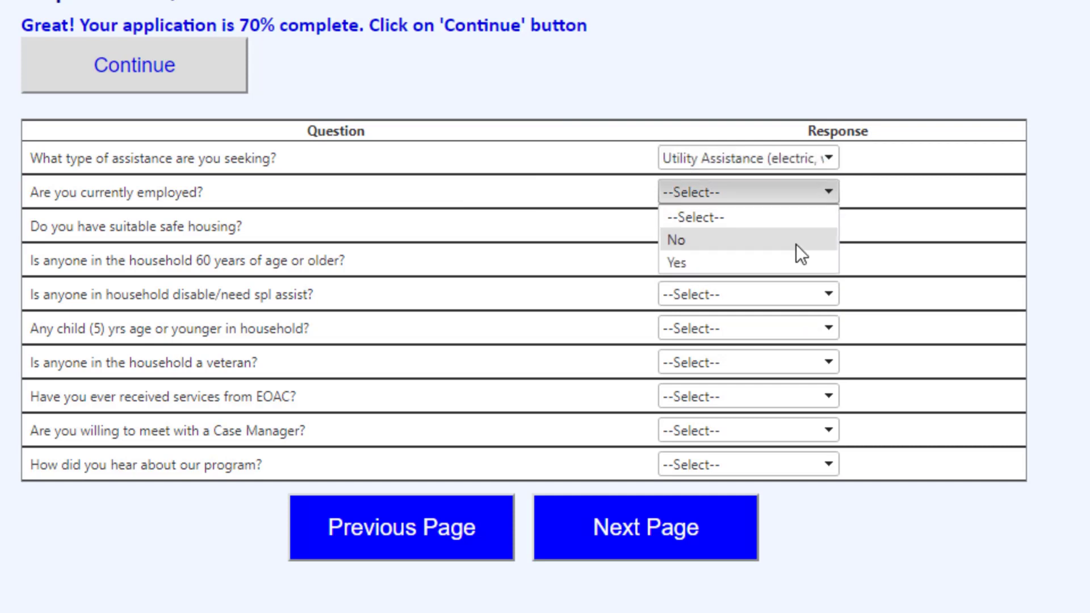
click(793, 261)
click(826, 226)
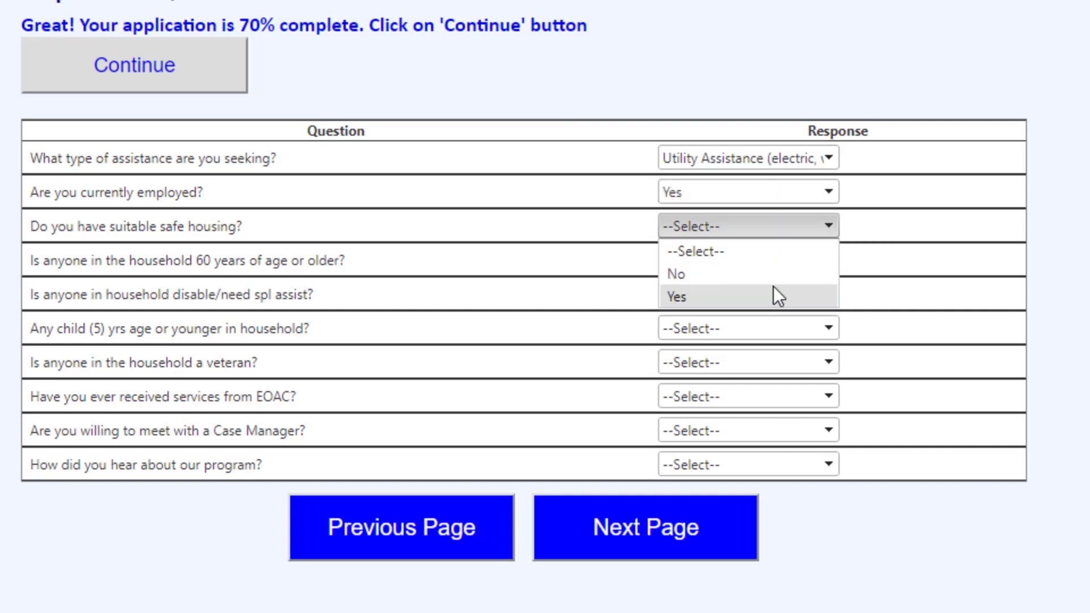
click(771, 277)
click(818, 259)
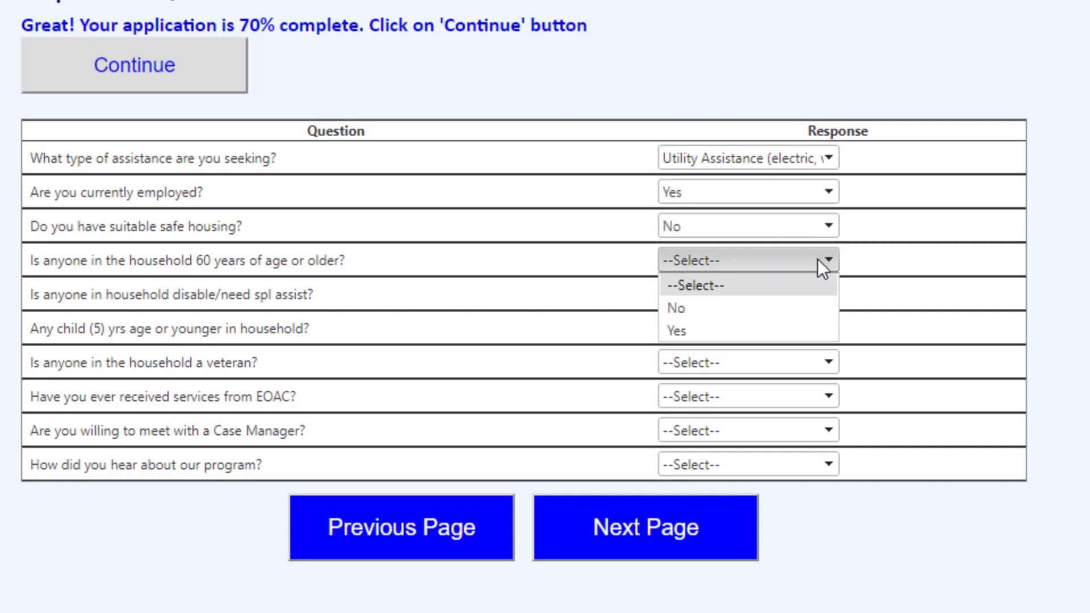
click(757, 310)
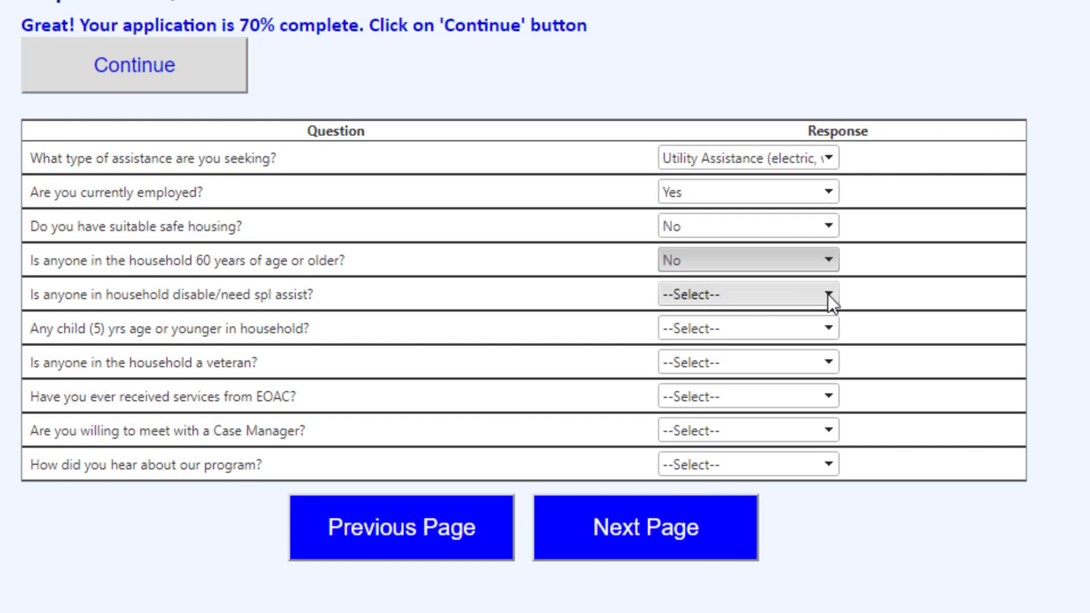
Step: Answer No to the household questions about disability or special assistance, children aged 5 or younger, and veterans
click(828, 295)
click(752, 335)
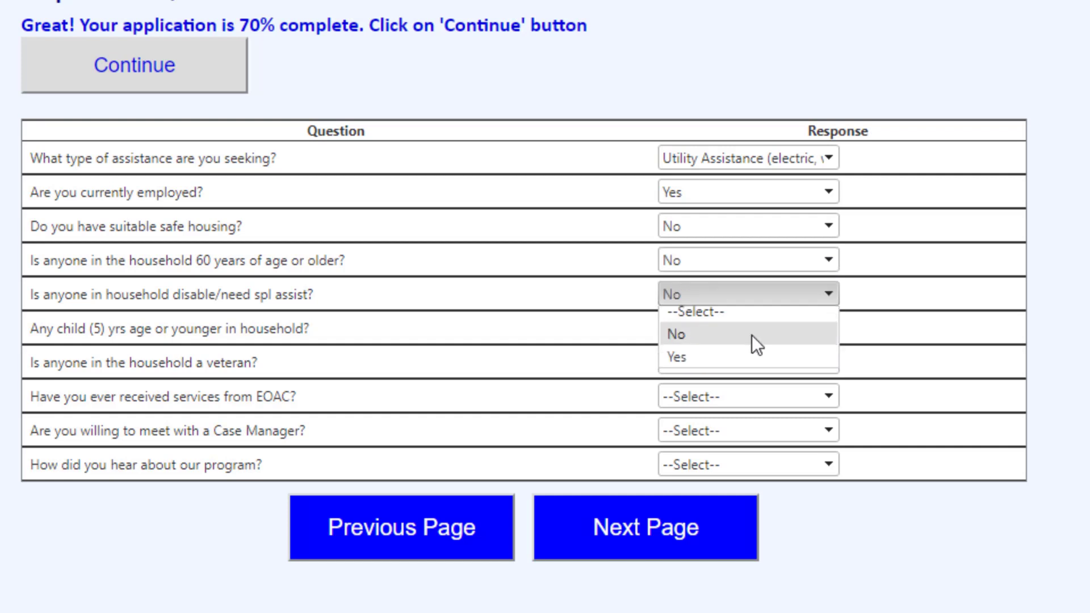
click(817, 328)
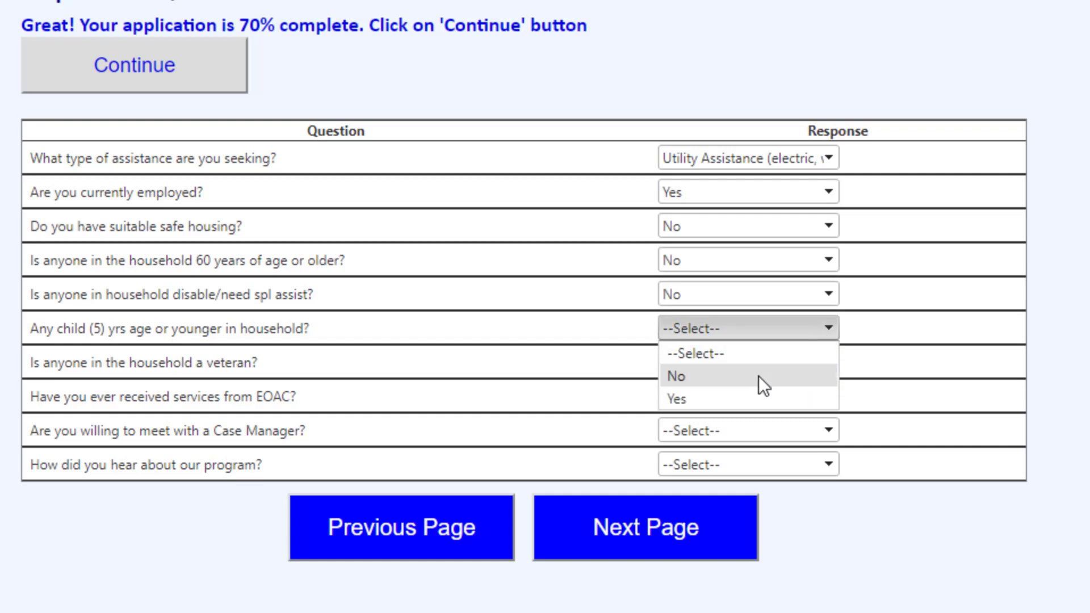
click(759, 376)
click(818, 366)
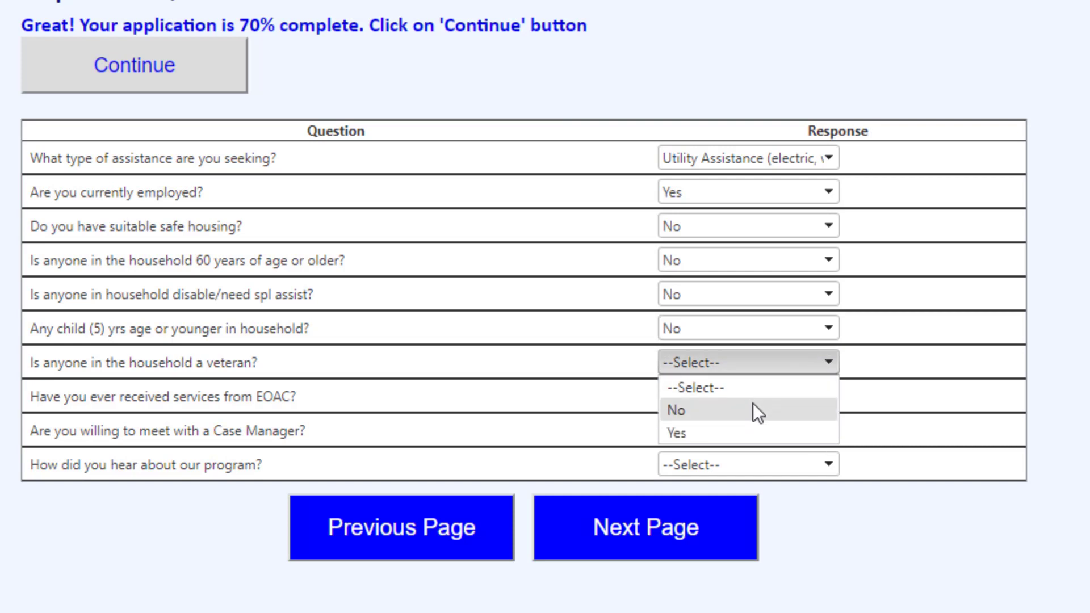
click(753, 403)
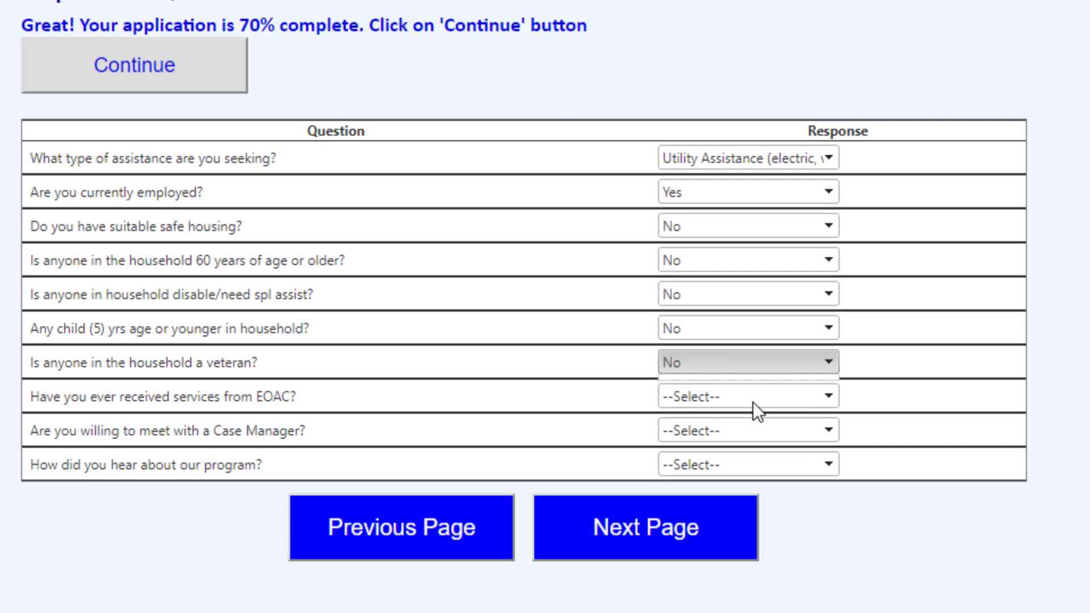
Step: Answer Yes to past EOAC services and to meeting a Case Manager, give the program source as Referred by another agency, and continue
click(837, 397)
click(769, 459)
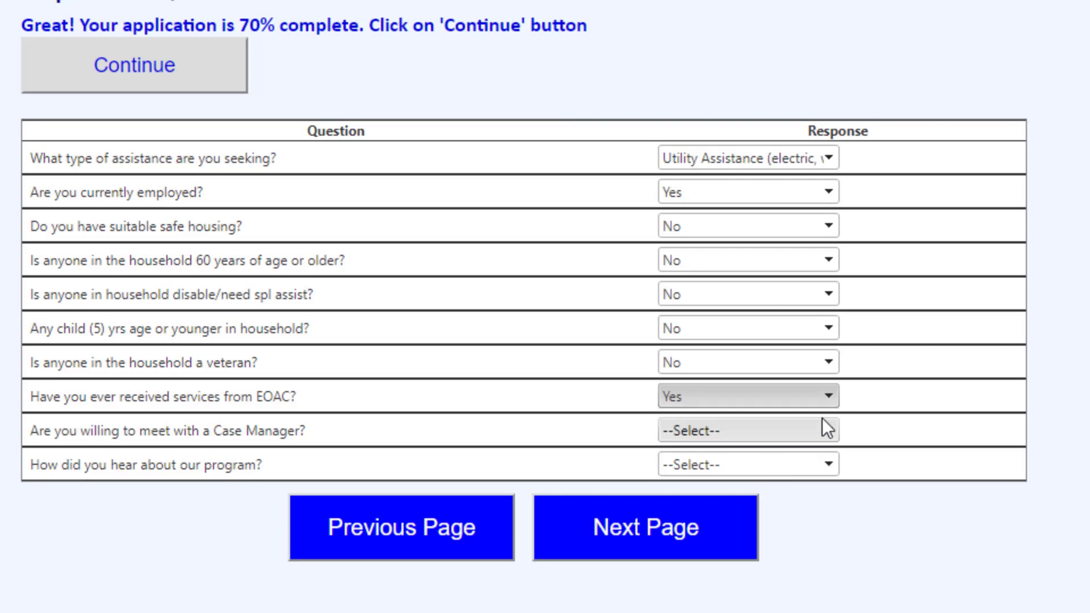
click(823, 430)
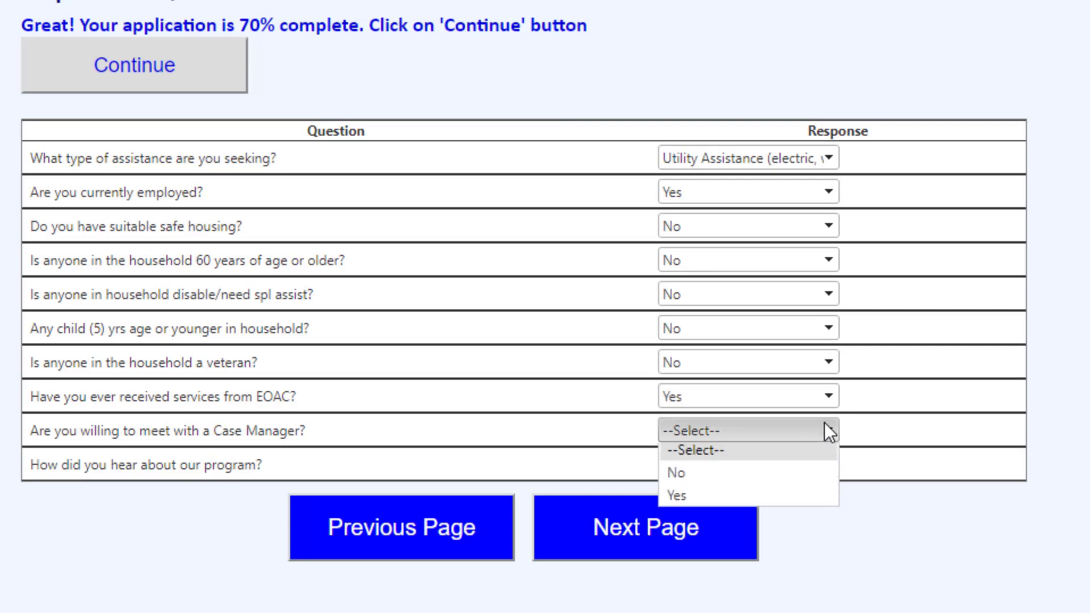
click(743, 500)
click(795, 463)
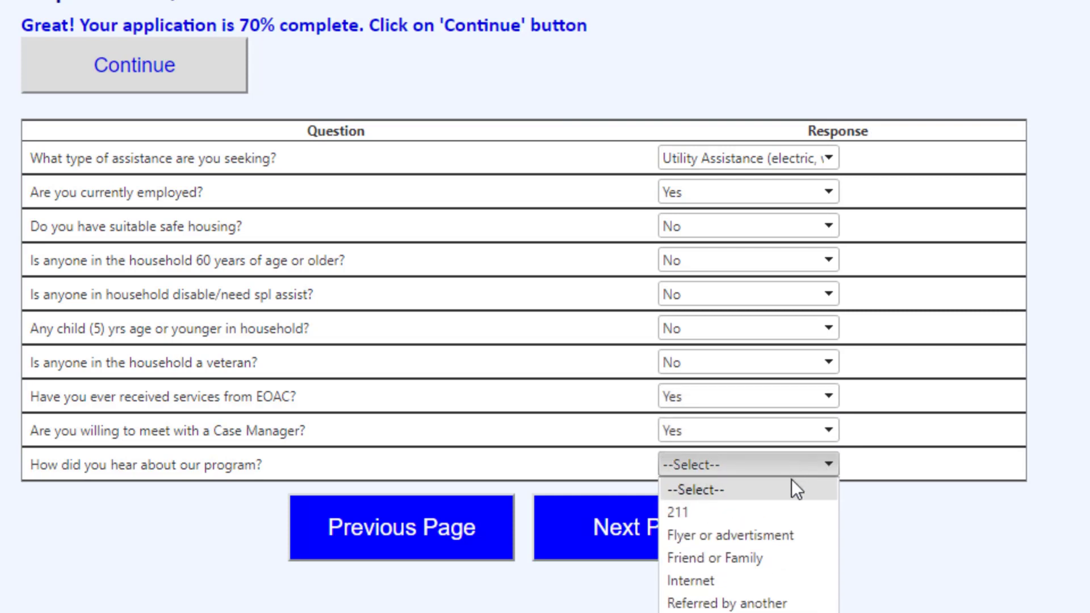
click(762, 604)
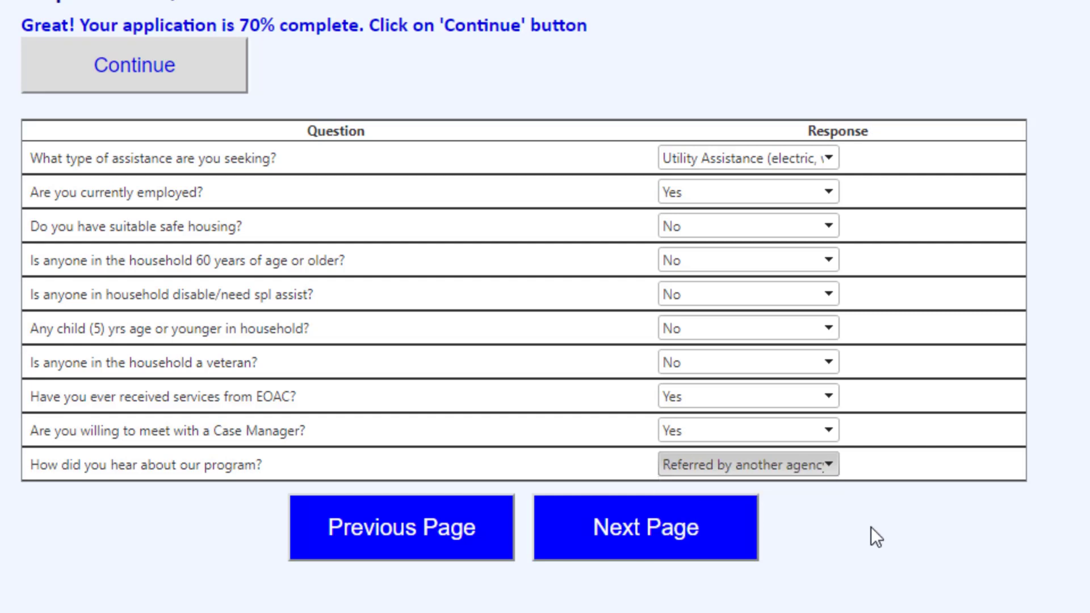
click(711, 525)
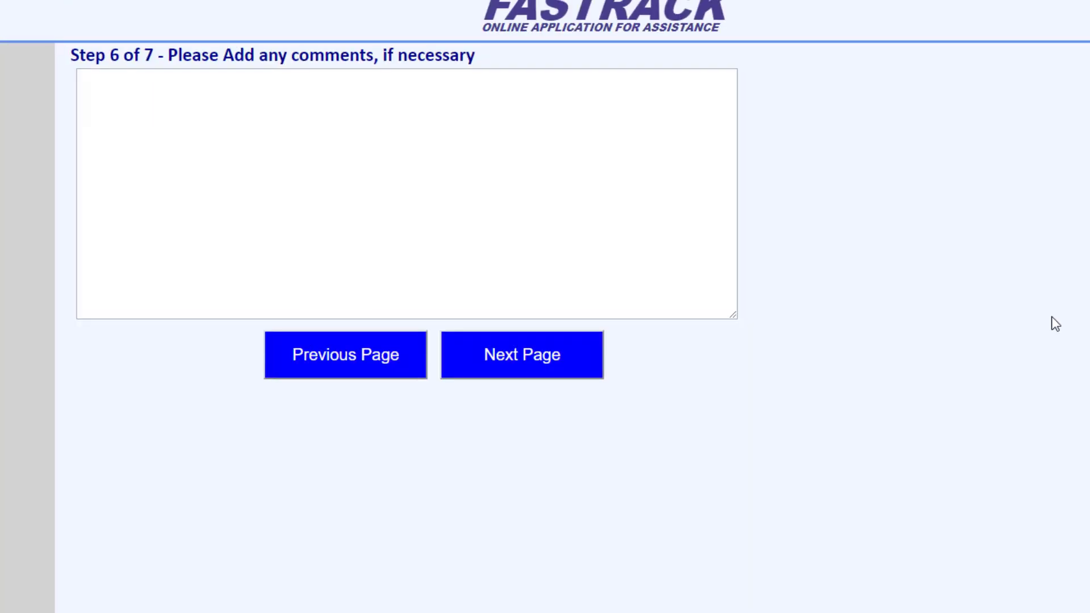
Step: Add the comment "Electric bill through TXU is past due." and continue to the next application step
click(102, 82)
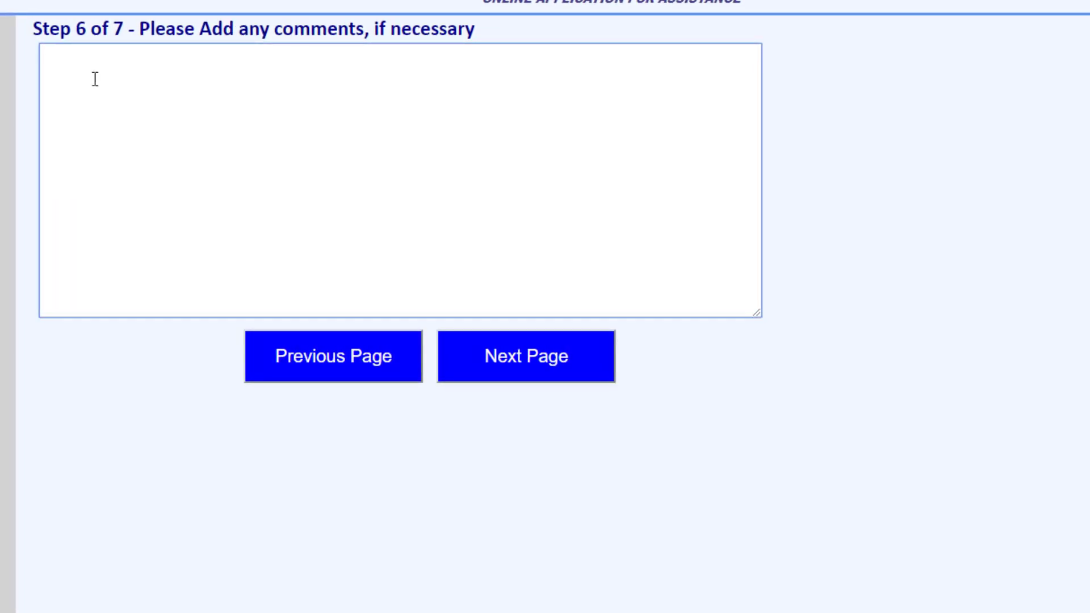
text(Electric bill through T)
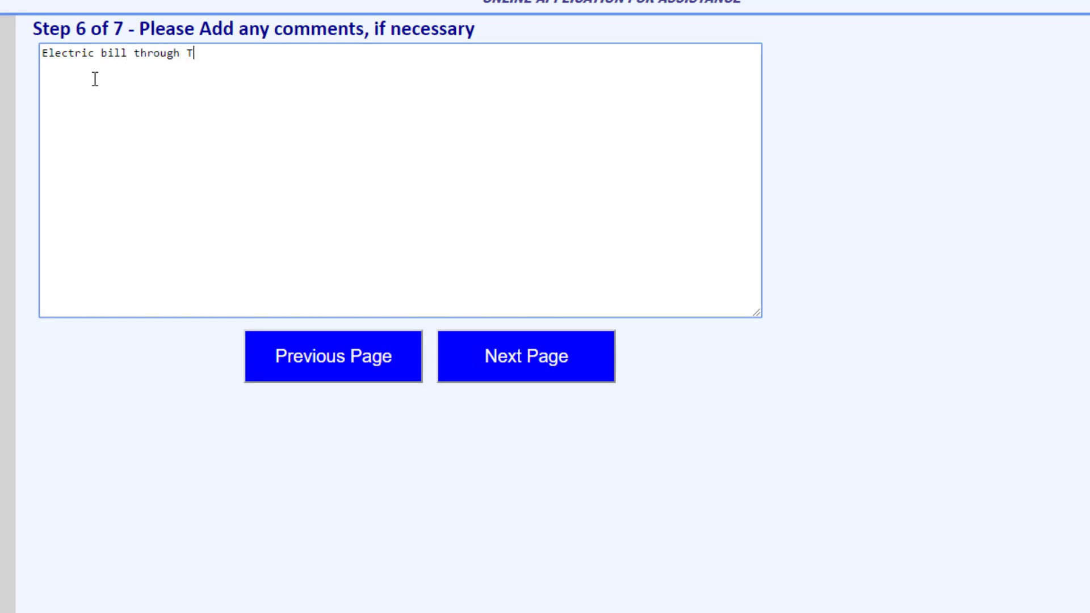
text(XU is past due.)
click(536, 378)
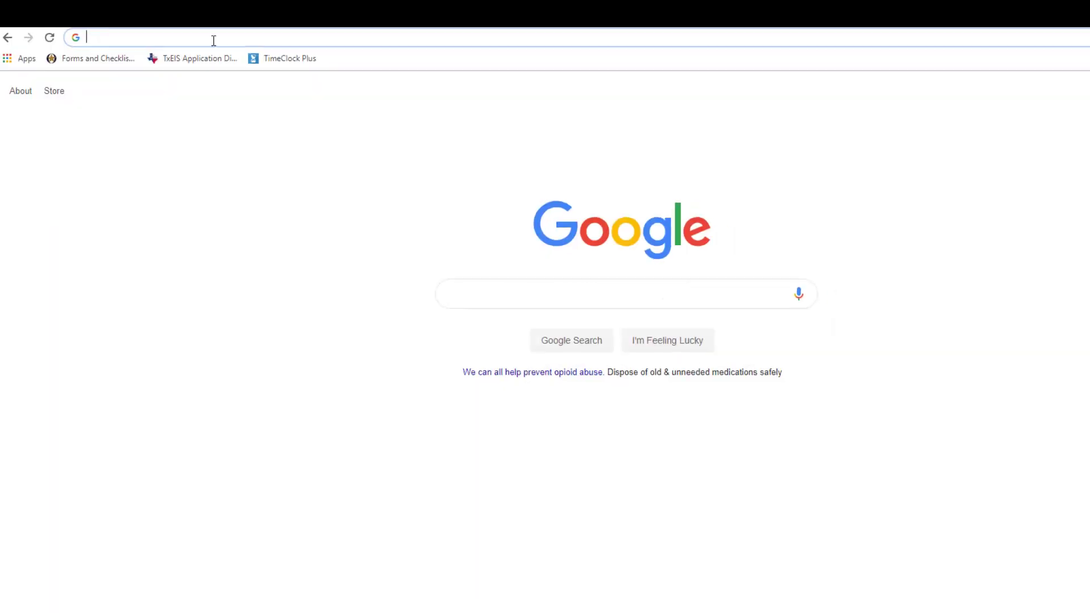
text(www.e)
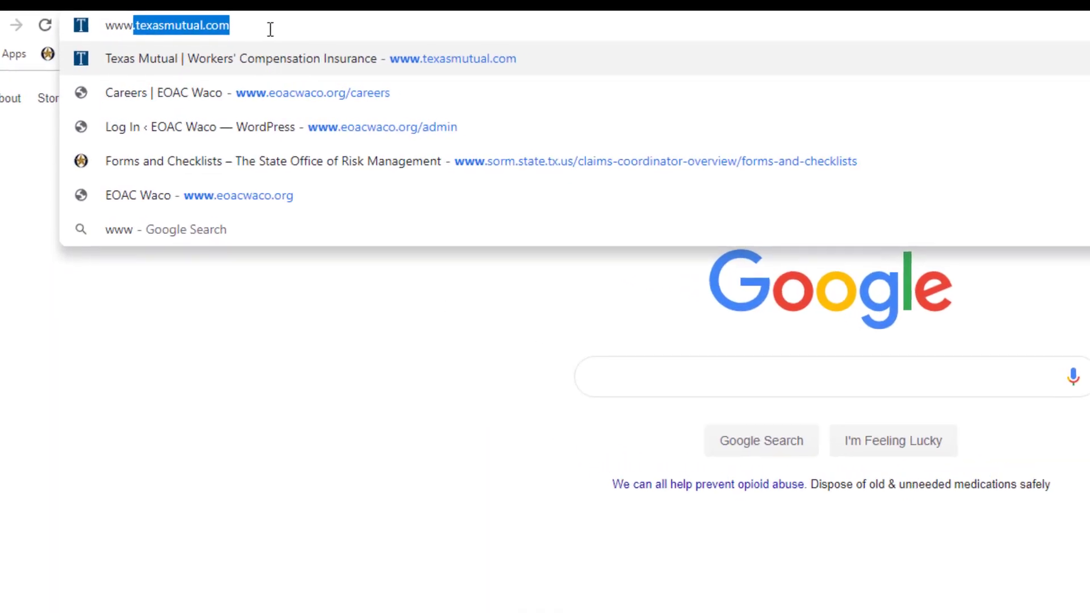
text(oacwaco)
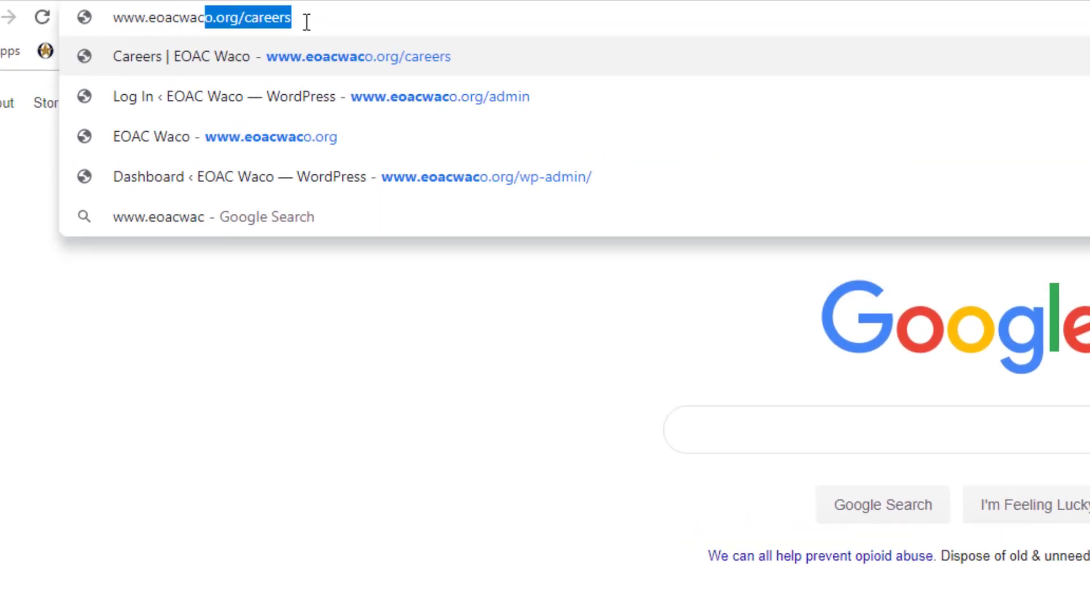
text(g)
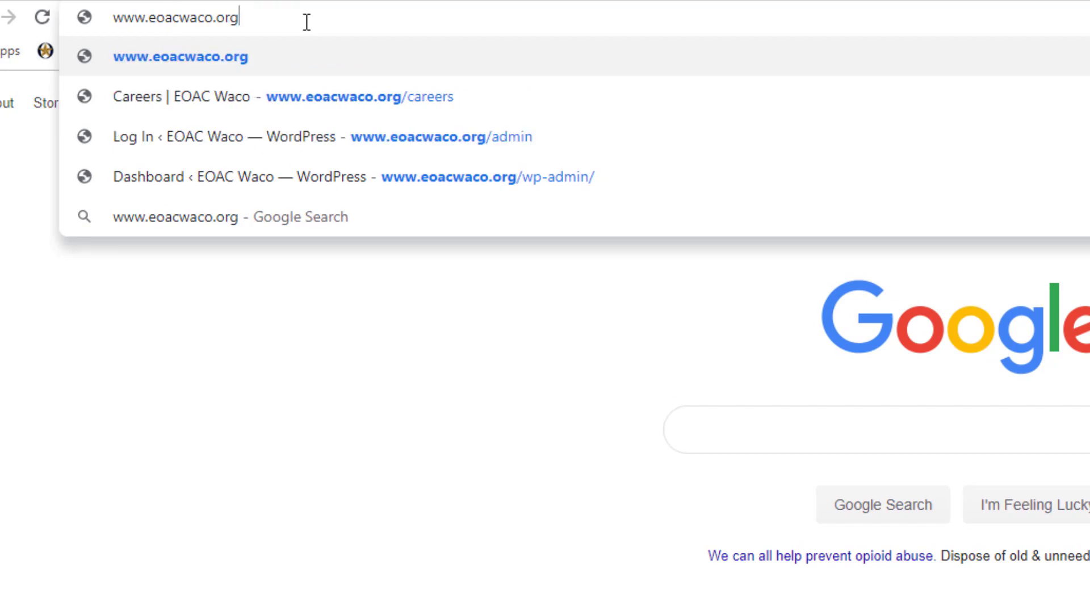
key(Return)
Step: Open the Community Services application page and view its Acceptable documents list
mouse_move(766, 173)
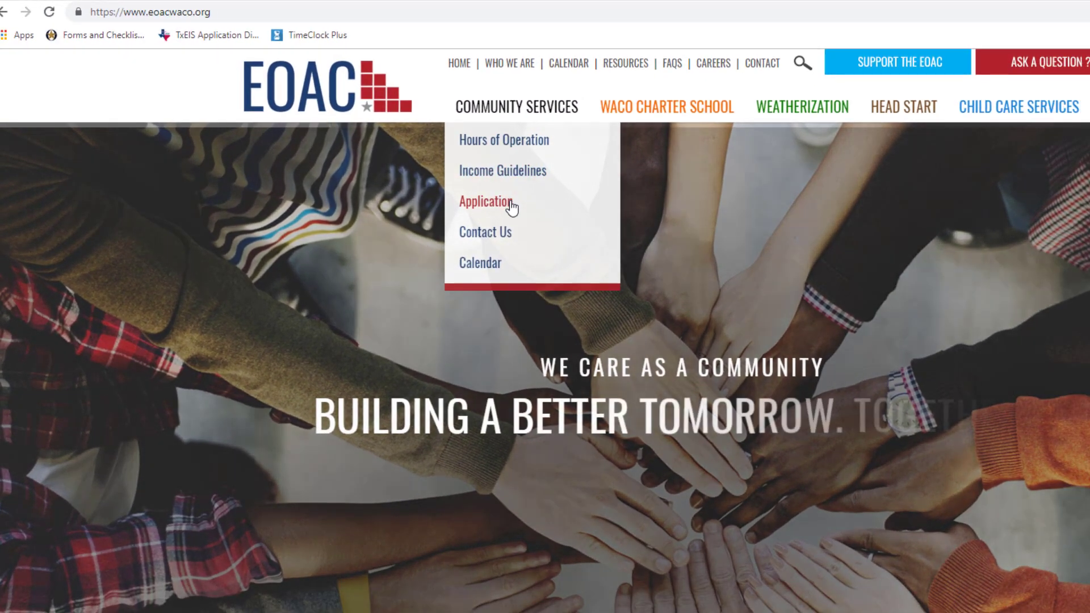
click(533, 215)
scroll(639, 414, down, 9)
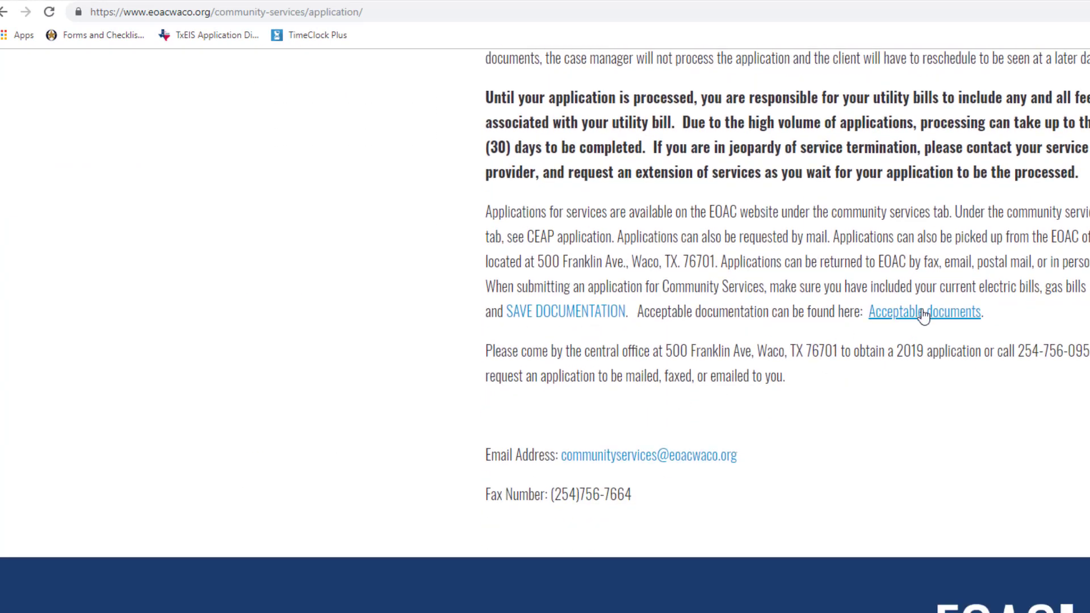
click(924, 314)
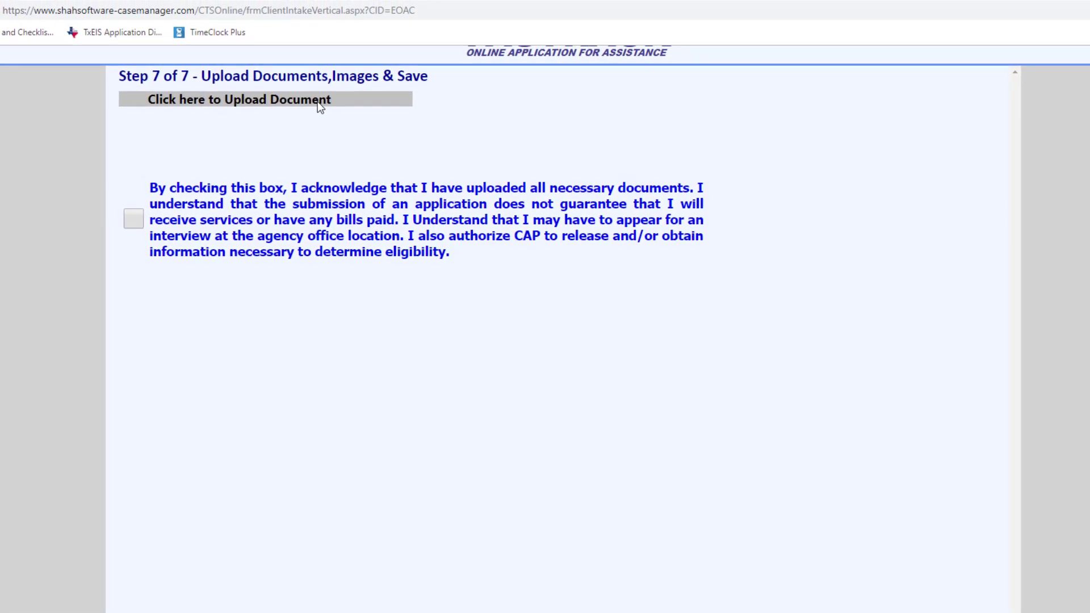
Step: Upload Electric Bill 1 and Electric Bill 2 from the Bills folder in Documents to the application
click(318, 101)
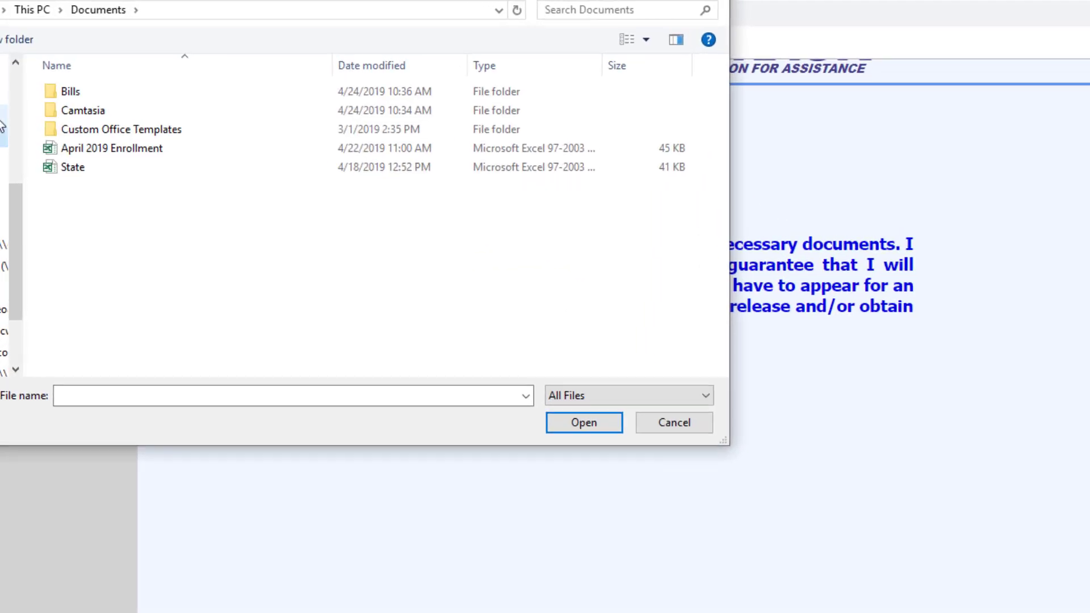
double_click(78, 109)
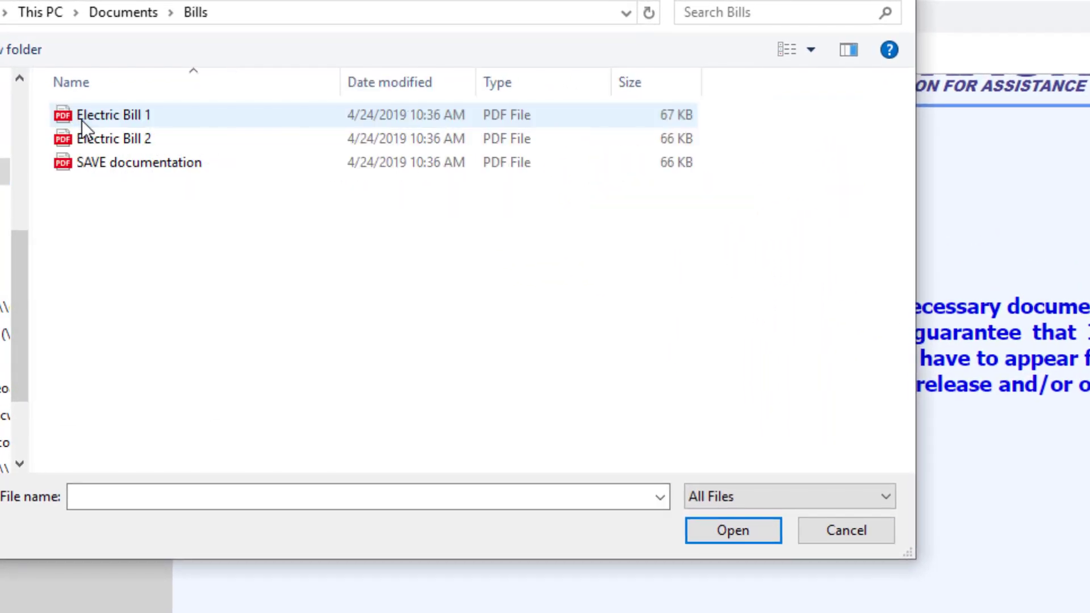
double_click(97, 115)
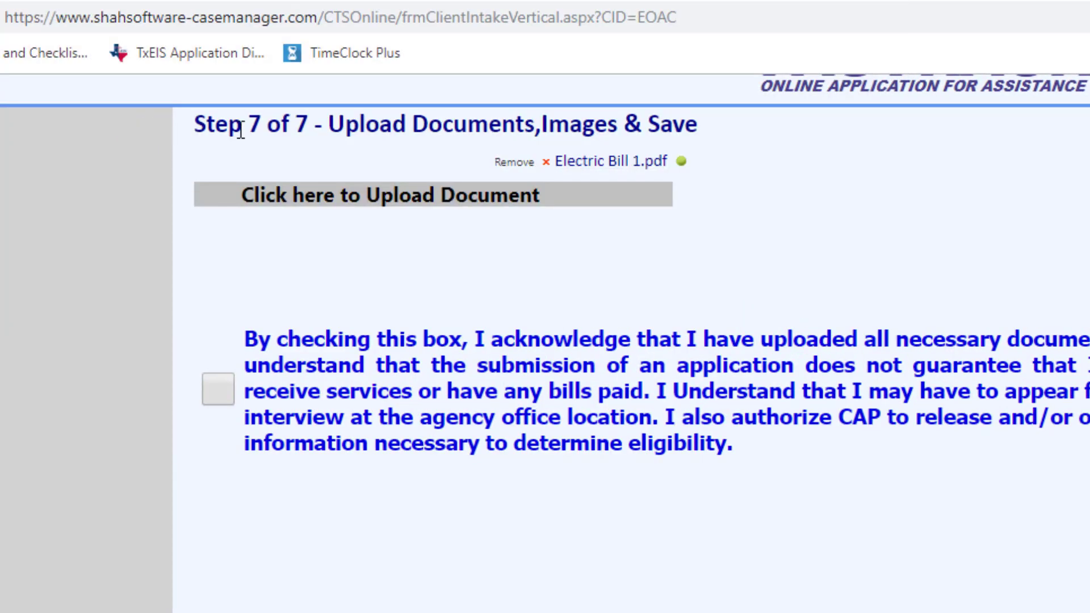
click(444, 197)
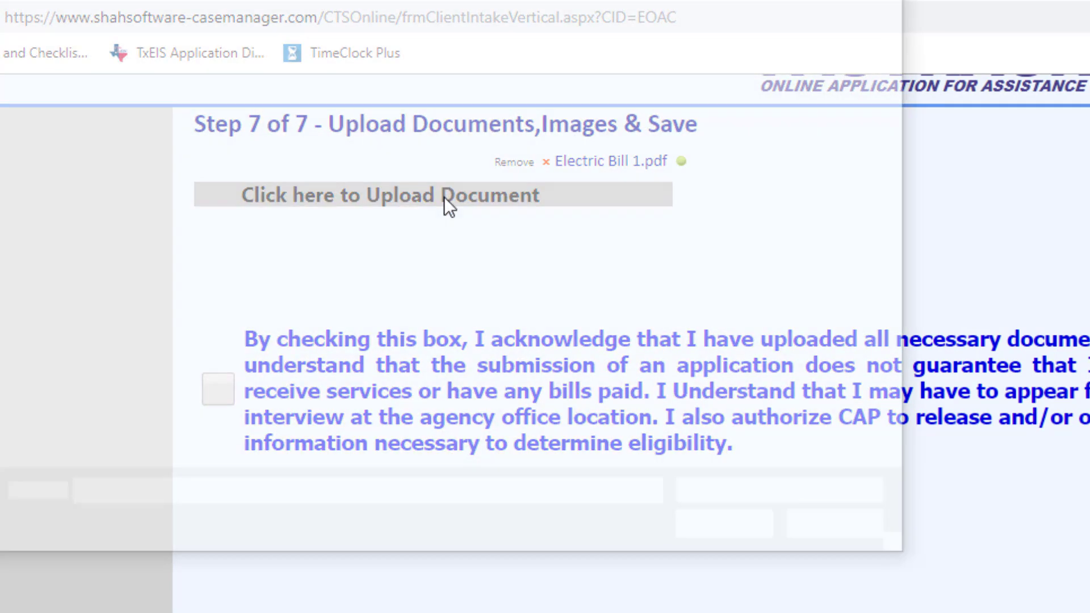
double_click(197, 142)
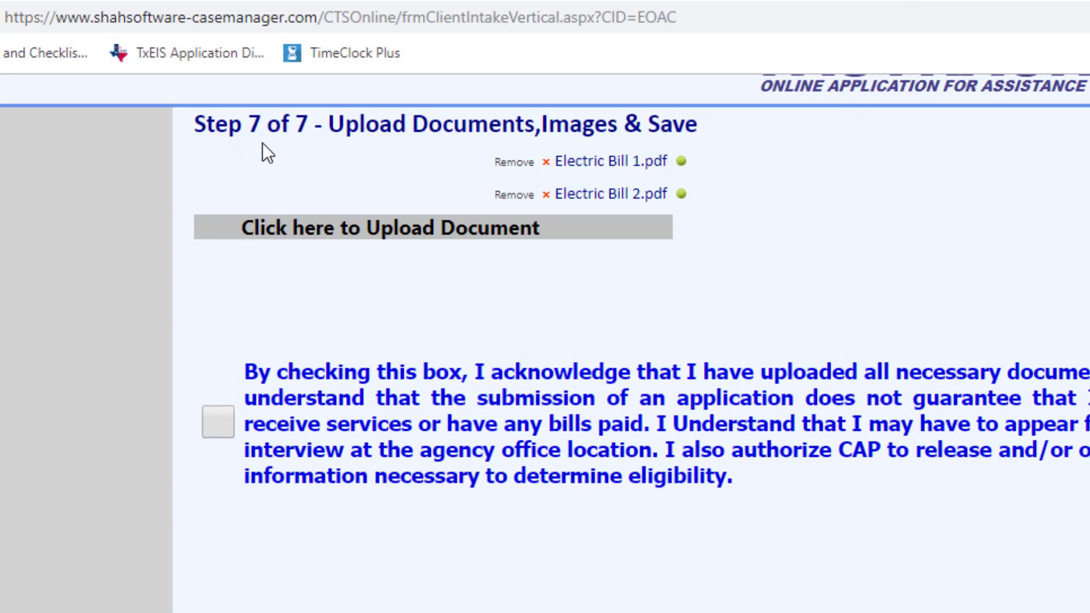
Step: Upload SAVE documentation from the Bills folder and accept the acknowledgement that all necessary documents have been uploaded
click(430, 220)
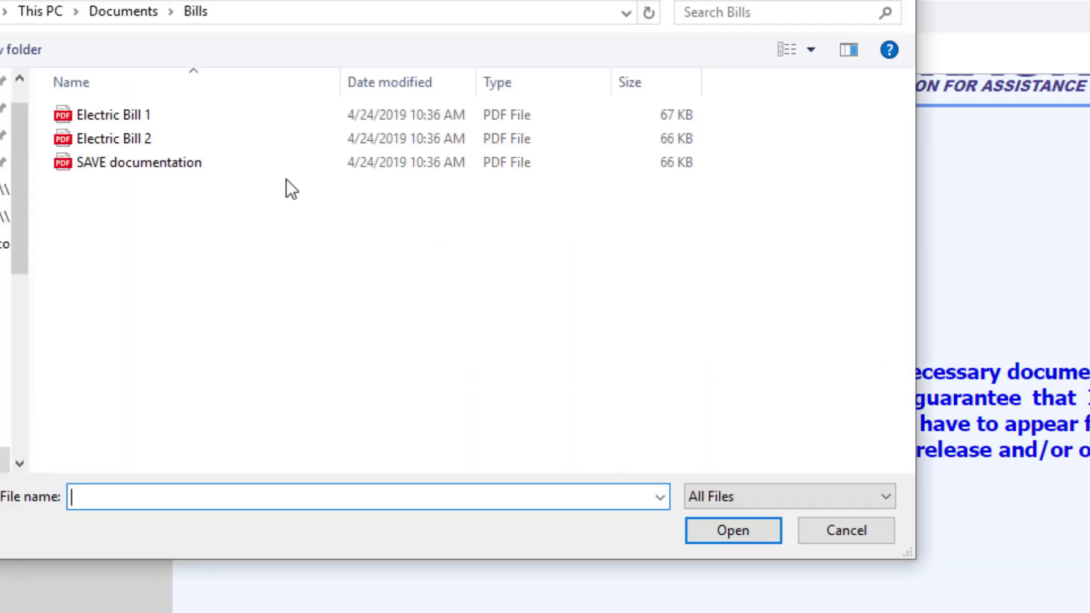
double_click(148, 165)
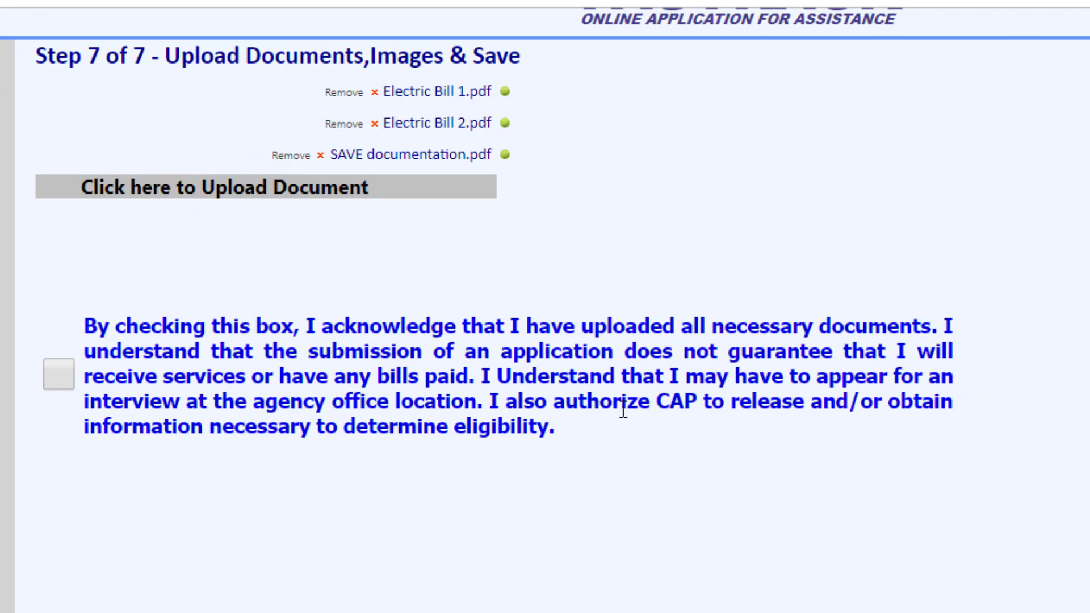
click(69, 374)
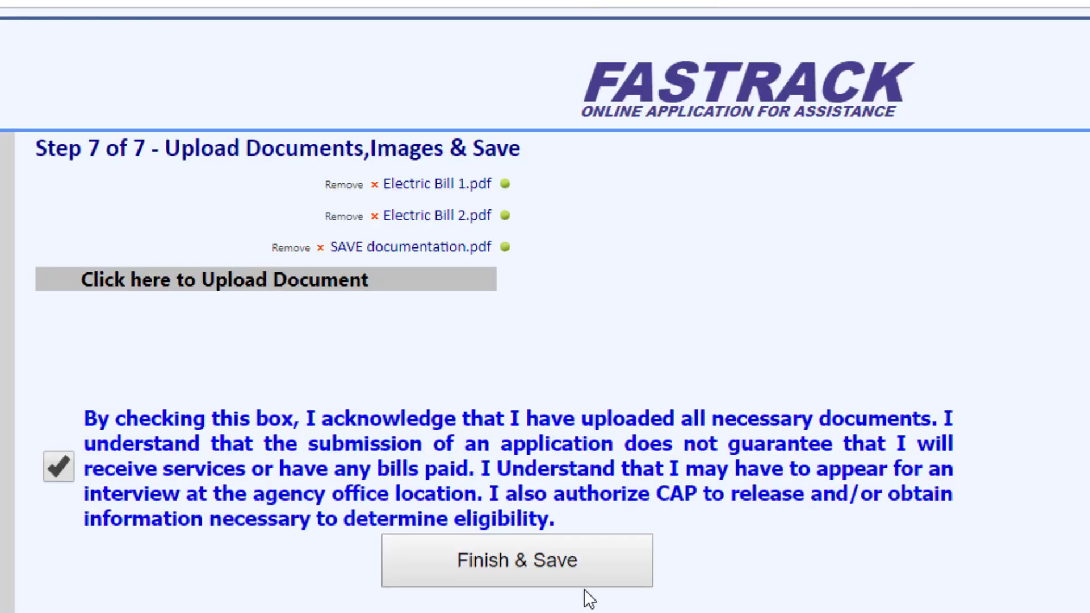